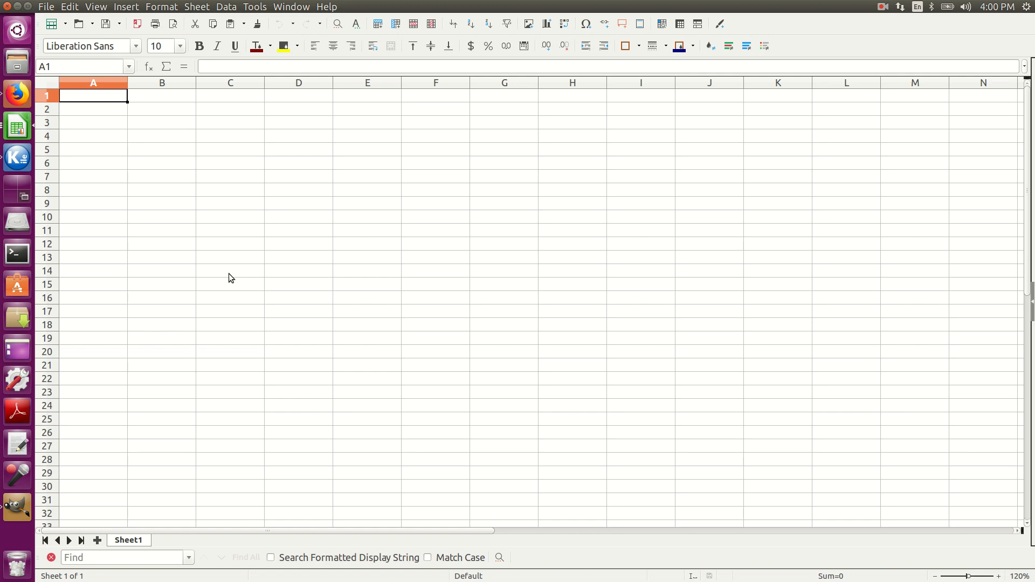
- Enter the heading Trial in A1 and fill A2:A11 with the series 1 to 10
type("Trial")
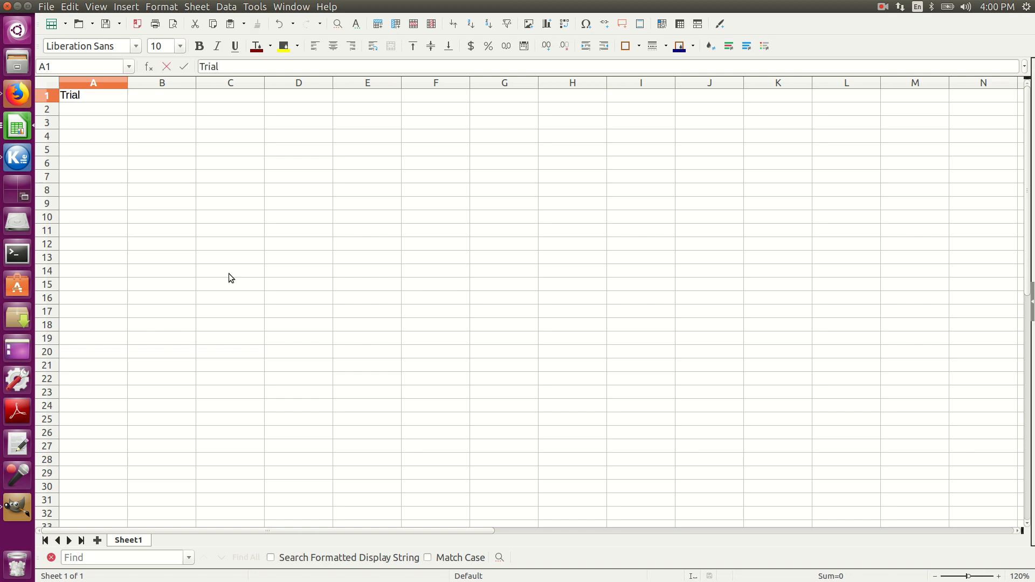
key("Return")
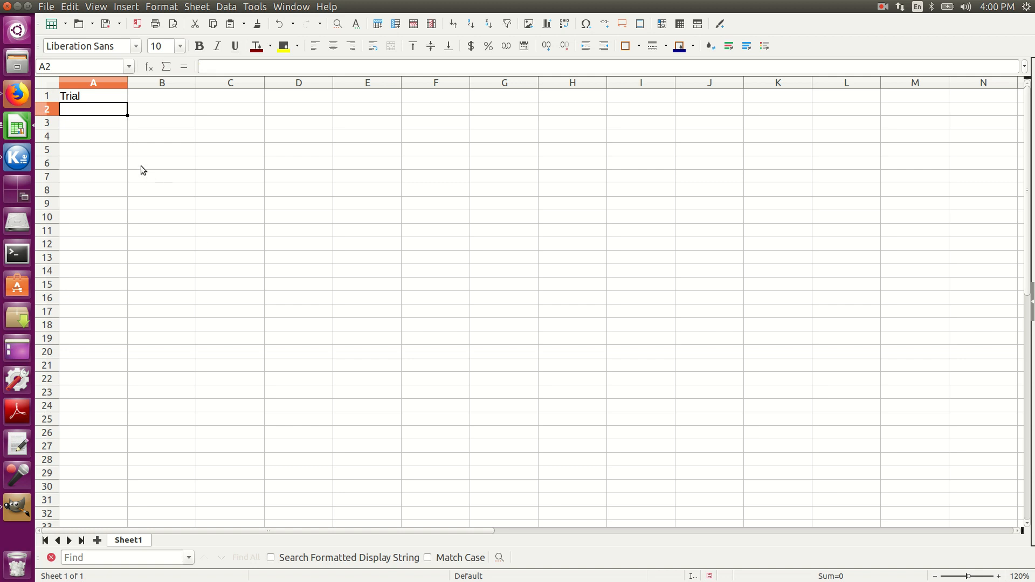
type("1")
key("Return")
type("2")
key("Return")
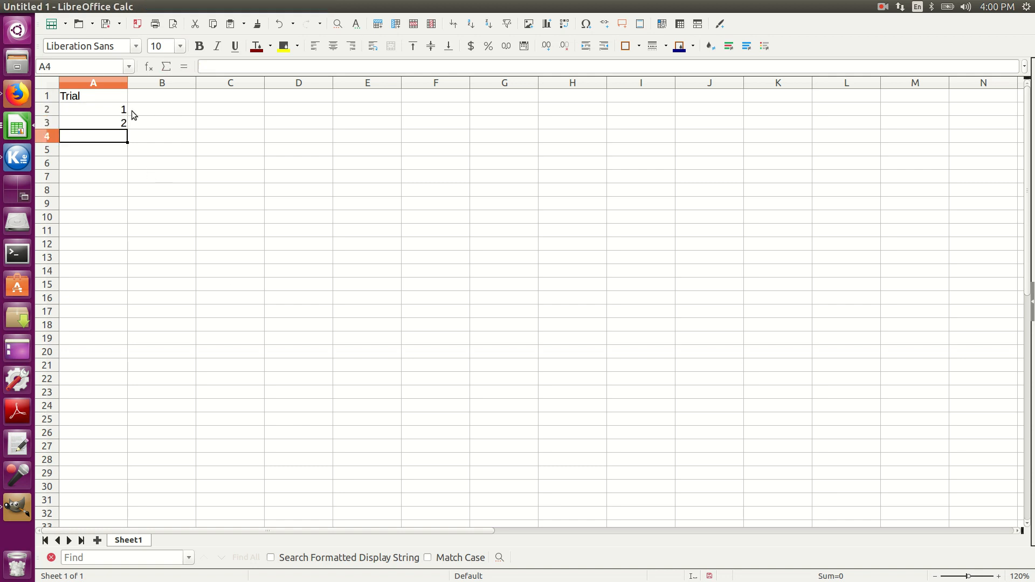
left_click_drag(110, 109, 123, 234)
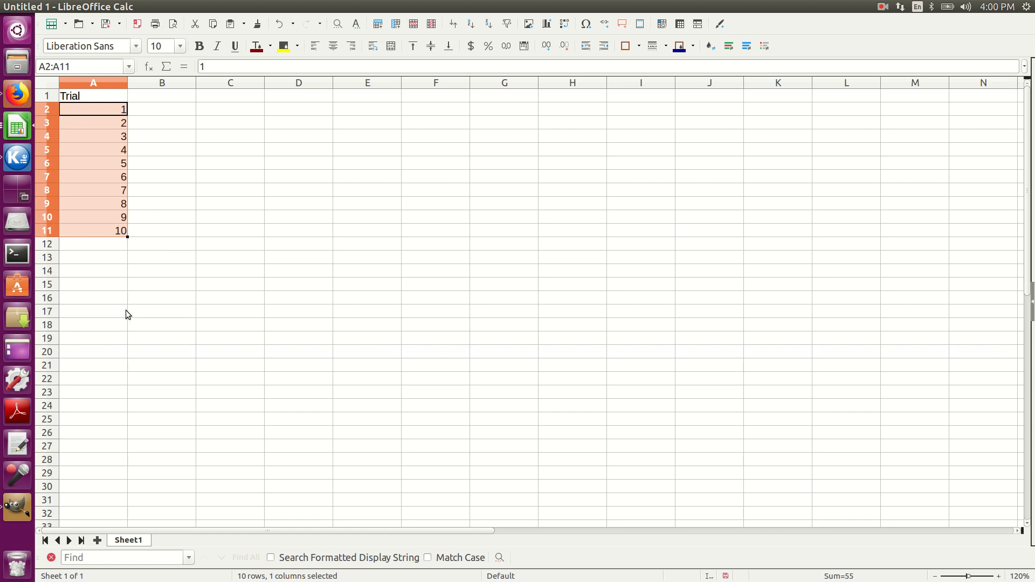
left_click(121, 285)
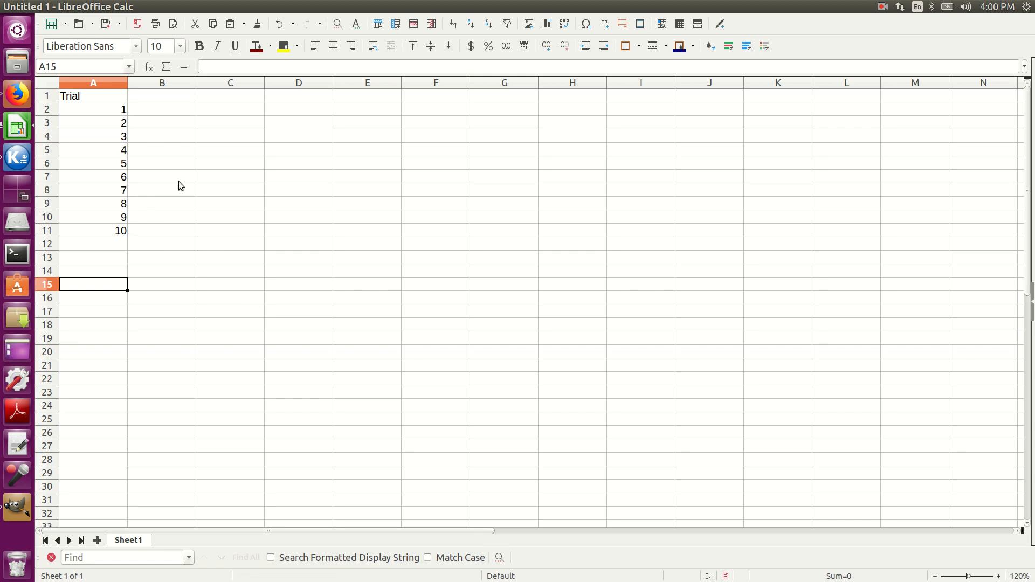
- Center the contents of columns A through M horizontally
left_click_drag(102, 85, 919, 80)
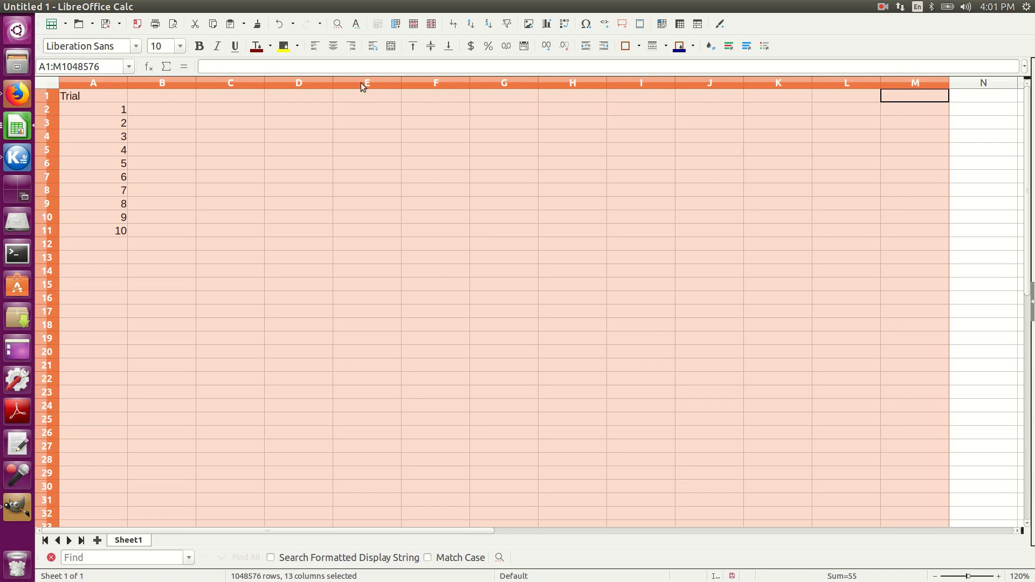
left_click(333, 46)
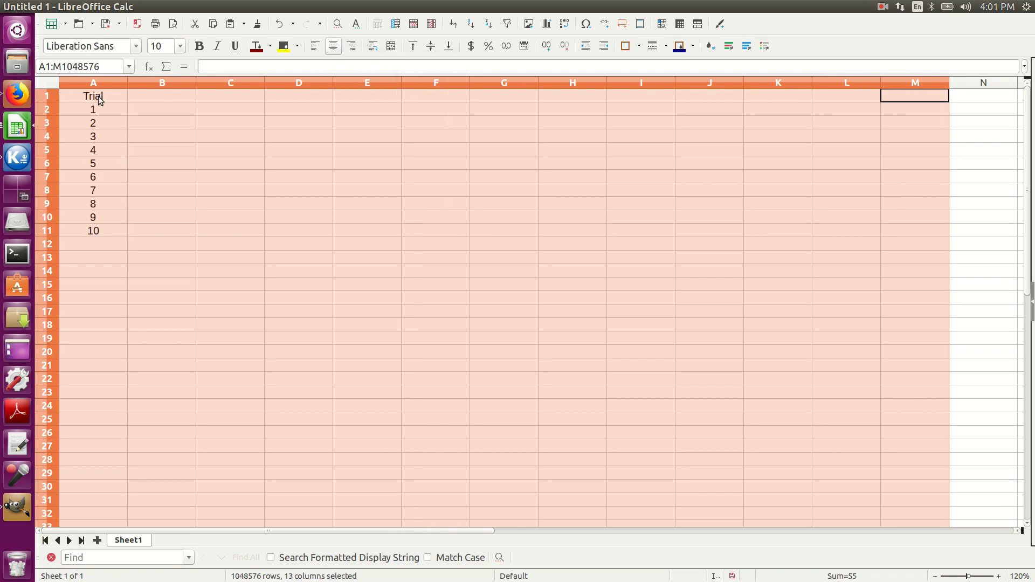
left_click(182, 218)
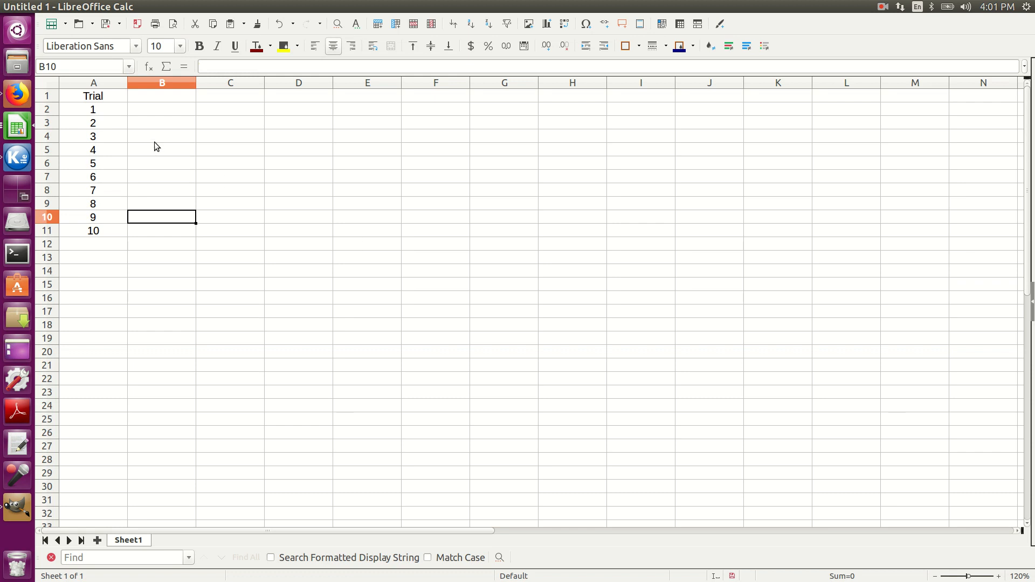
- Enter the heading Average in cell B1
left_click(164, 98)
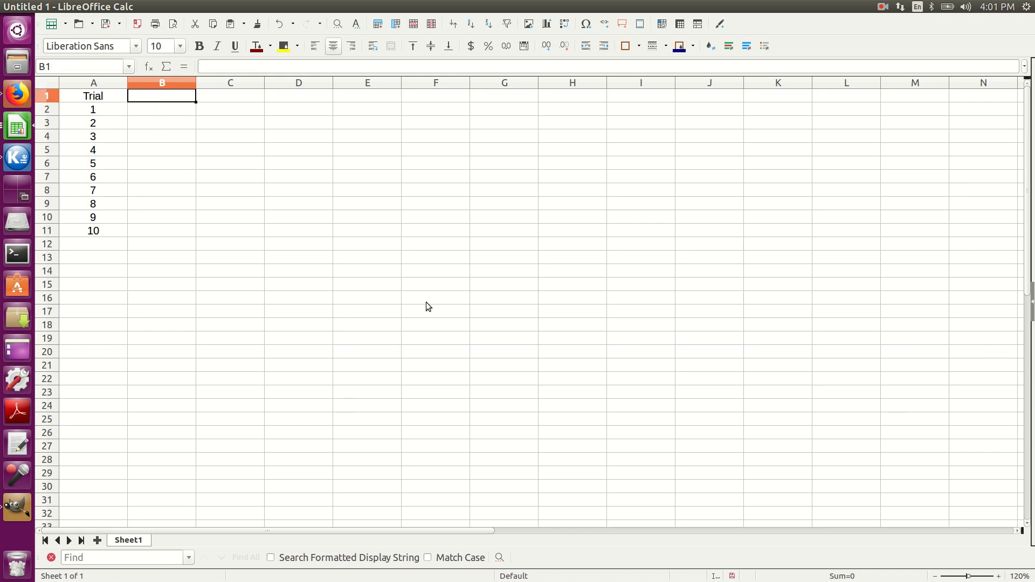
type("Average")
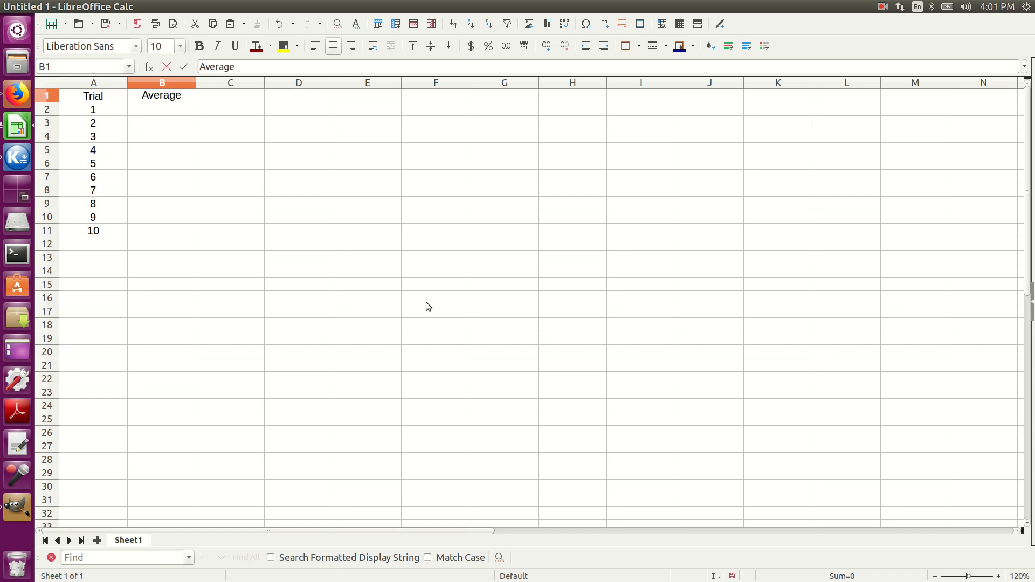
key("Return")
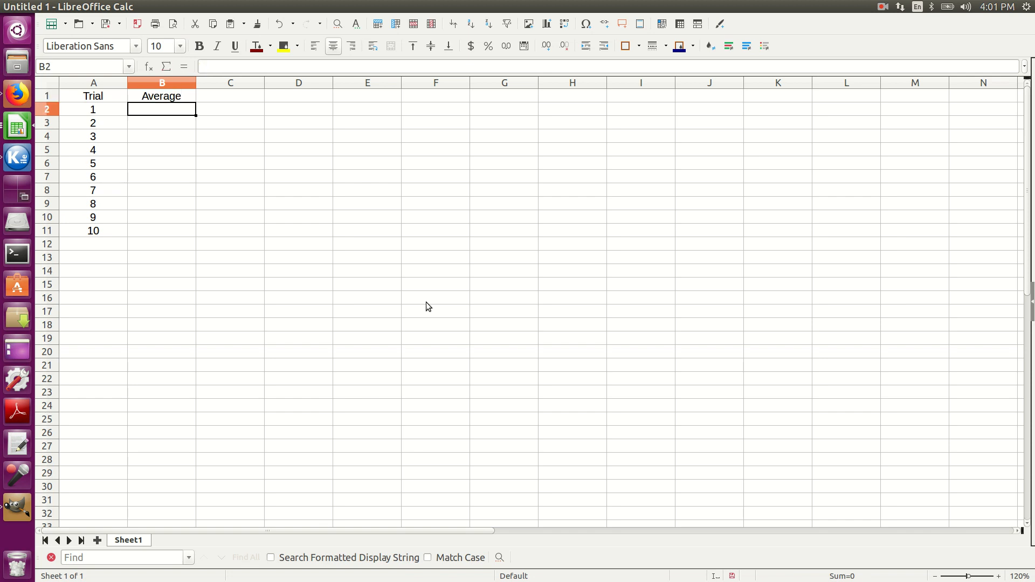
- Enter O1 in C1 and O2 in D1, and extend the heading series to O5 in G1
left_click(231, 96)
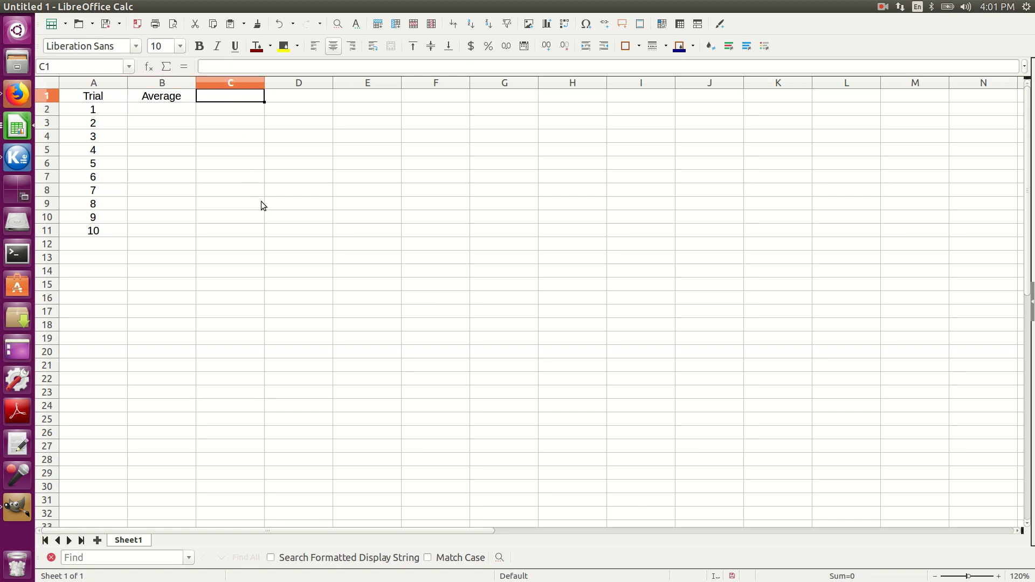
type("O1")
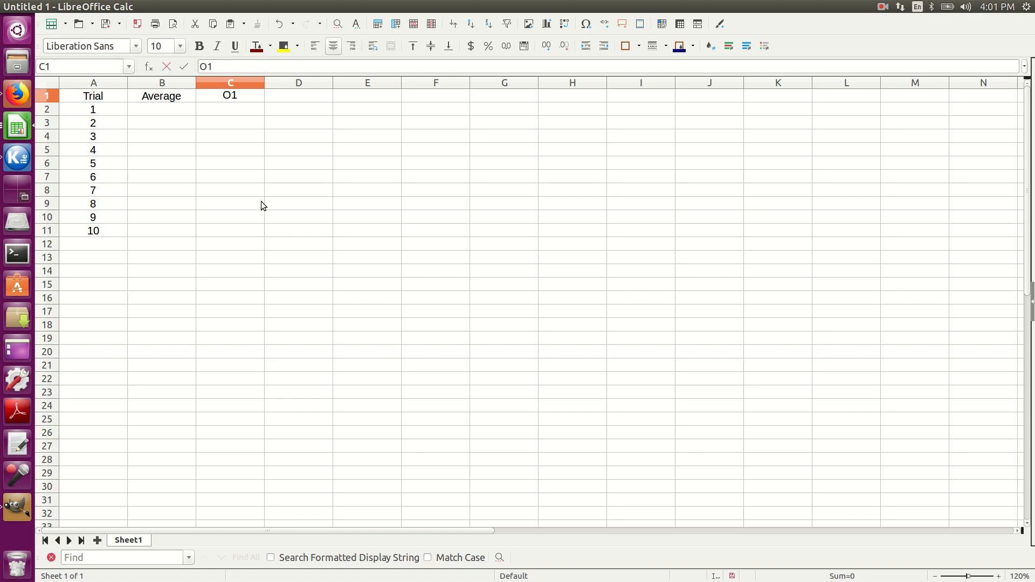
key("Tab")
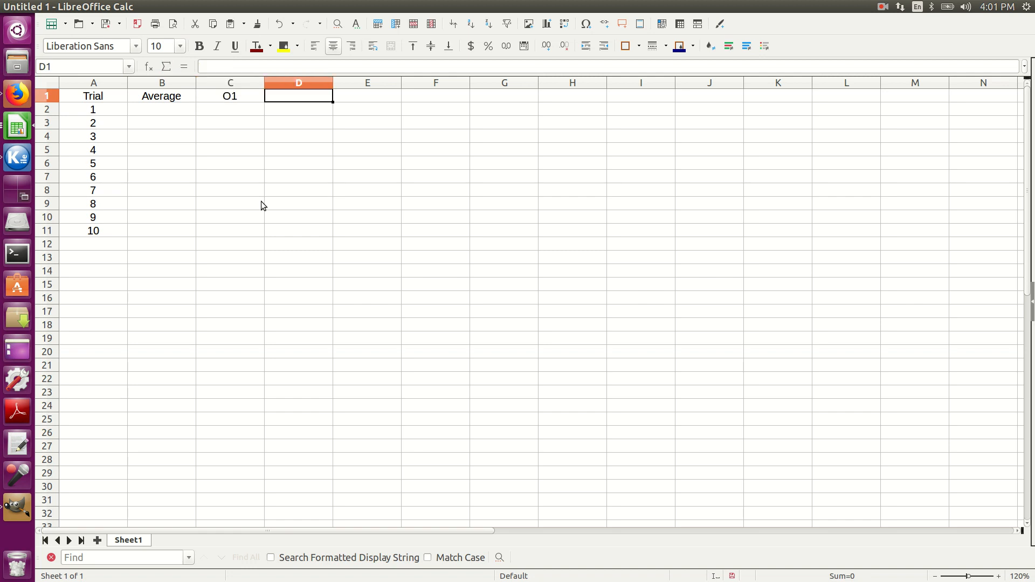
type("O2")
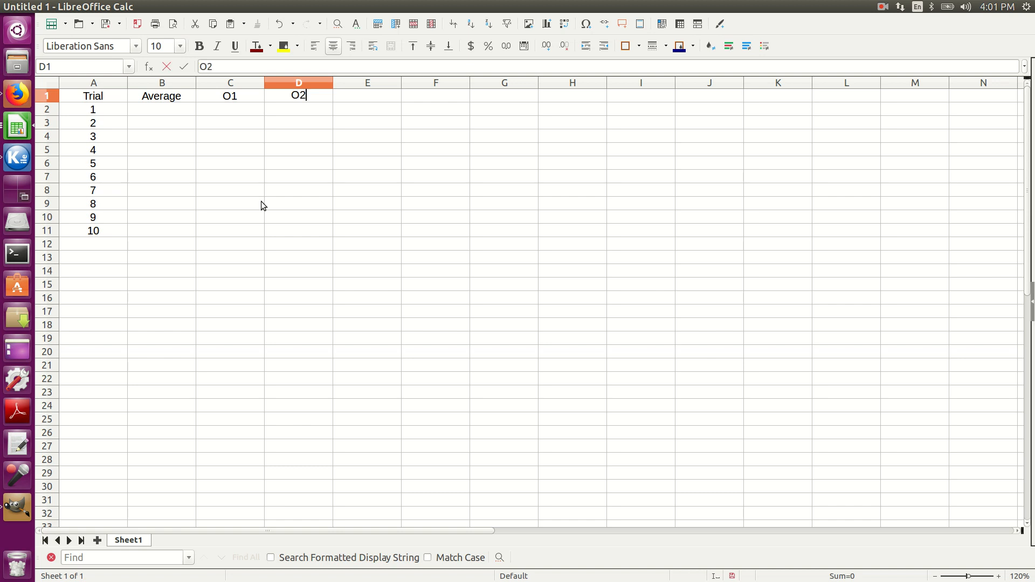
key("Tab")
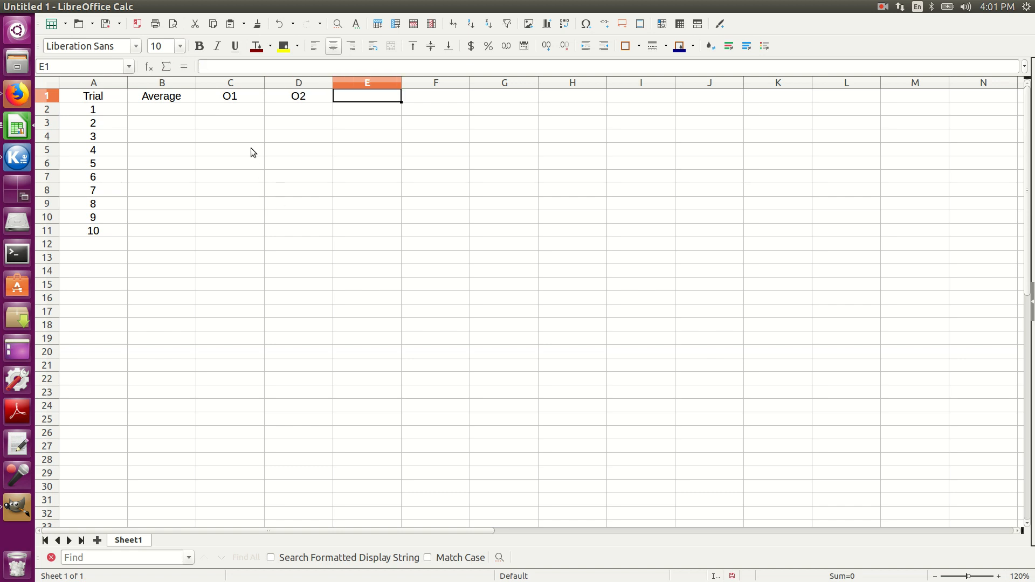
left_click_drag(230, 101, 293, 98)
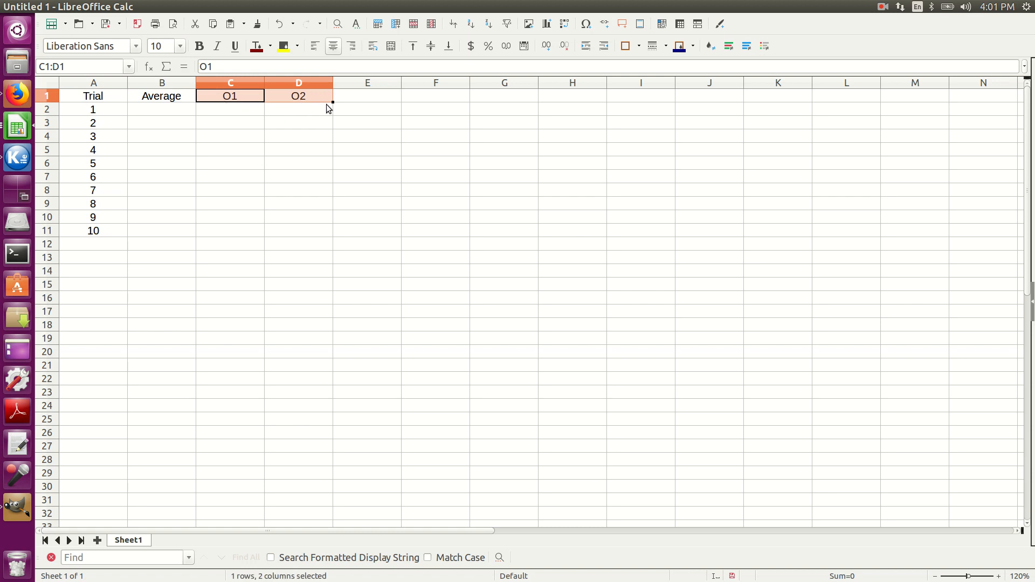
left_click_drag(332, 102, 507, 103)
left_click(281, 222)
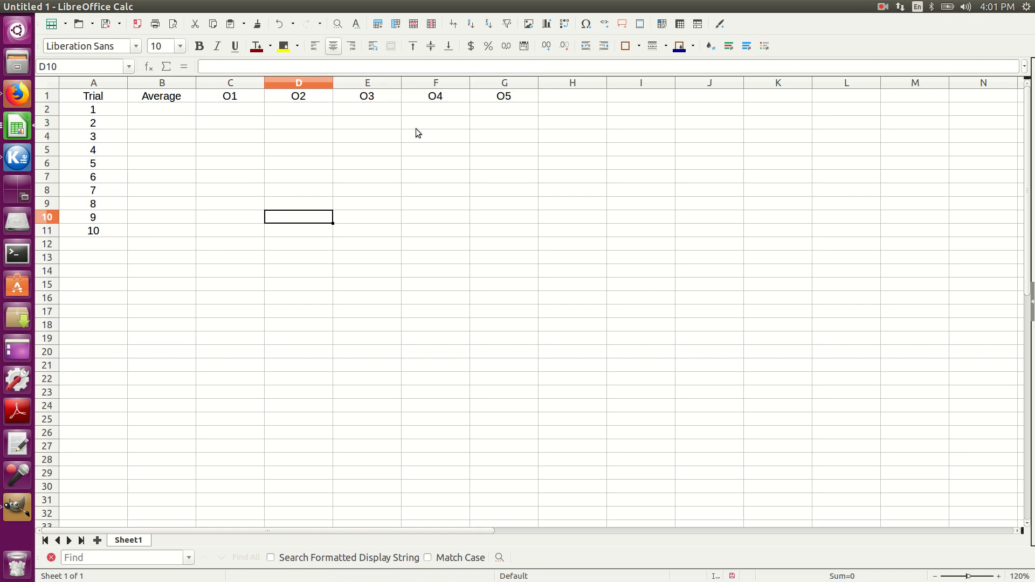
- Enter the formula =AVERAGE(C2:G2) in cell B2 for the first trial
left_click(179, 108)
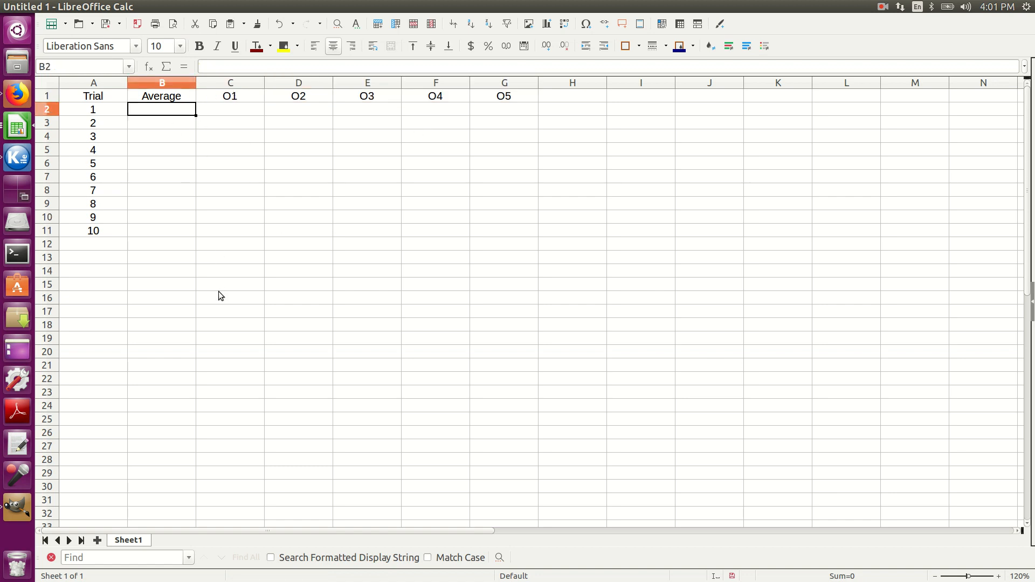
type("=")
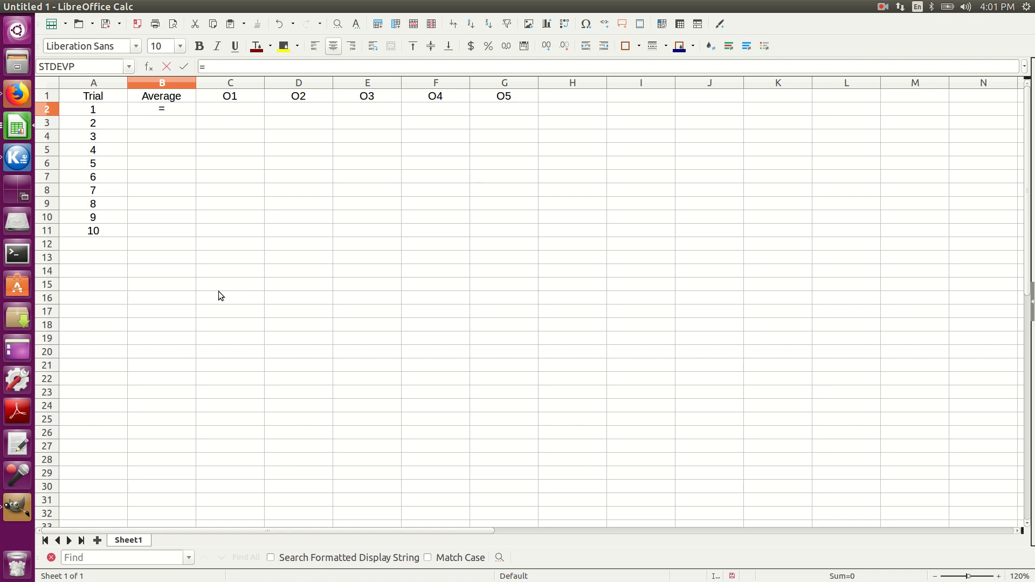
type("average(")
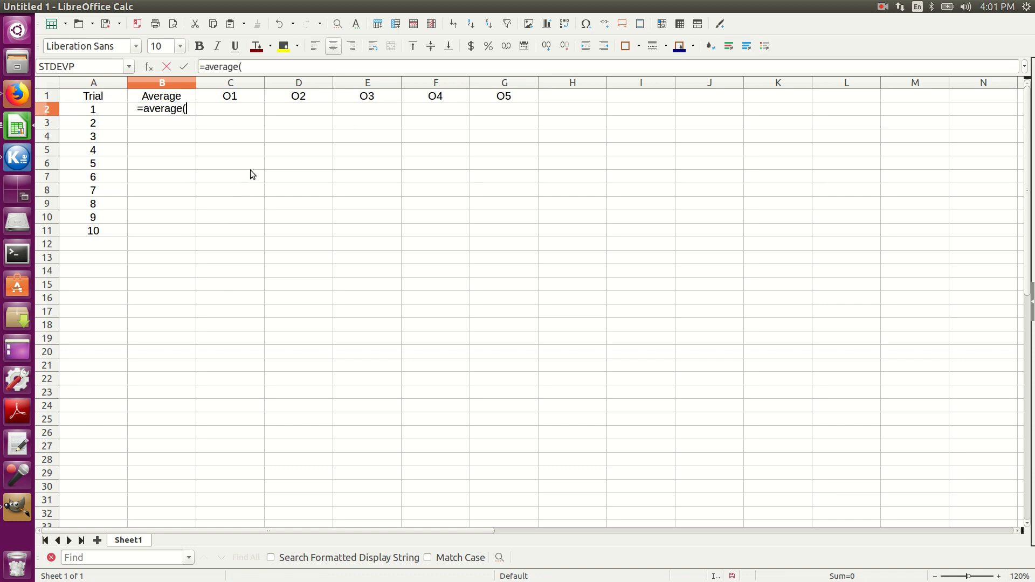
left_click_drag(207, 110, 512, 112)
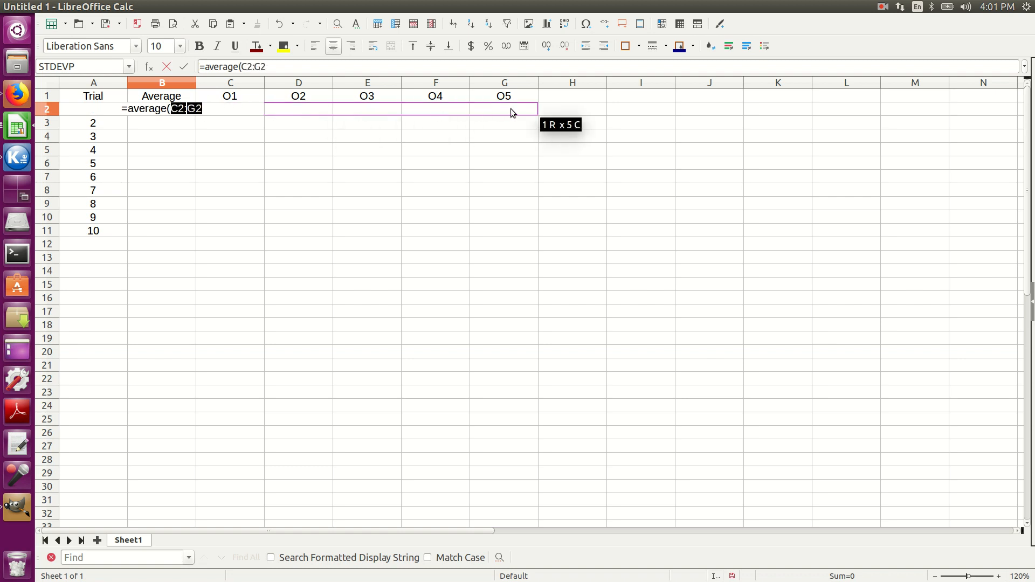
type(")")
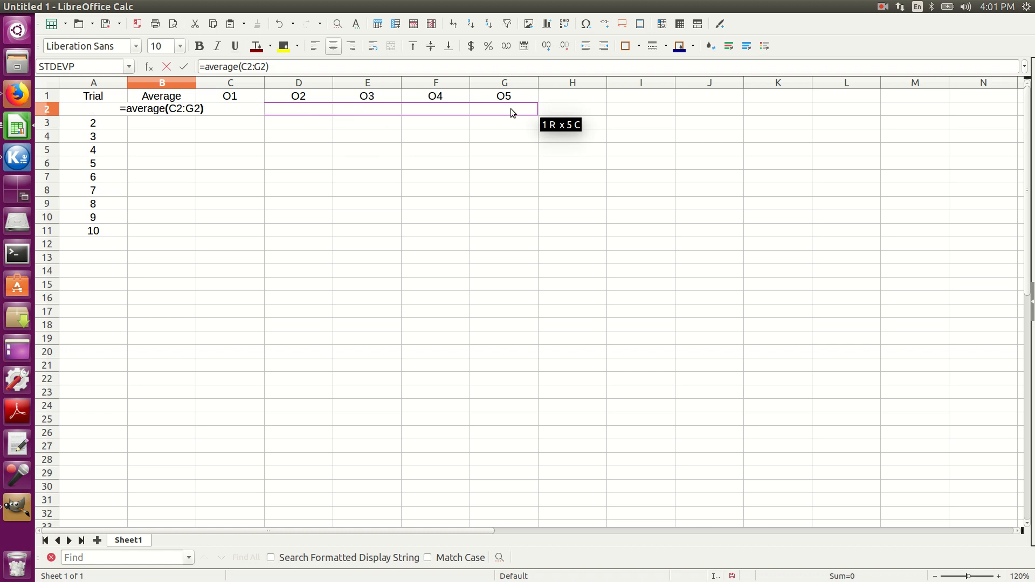
key("Return")
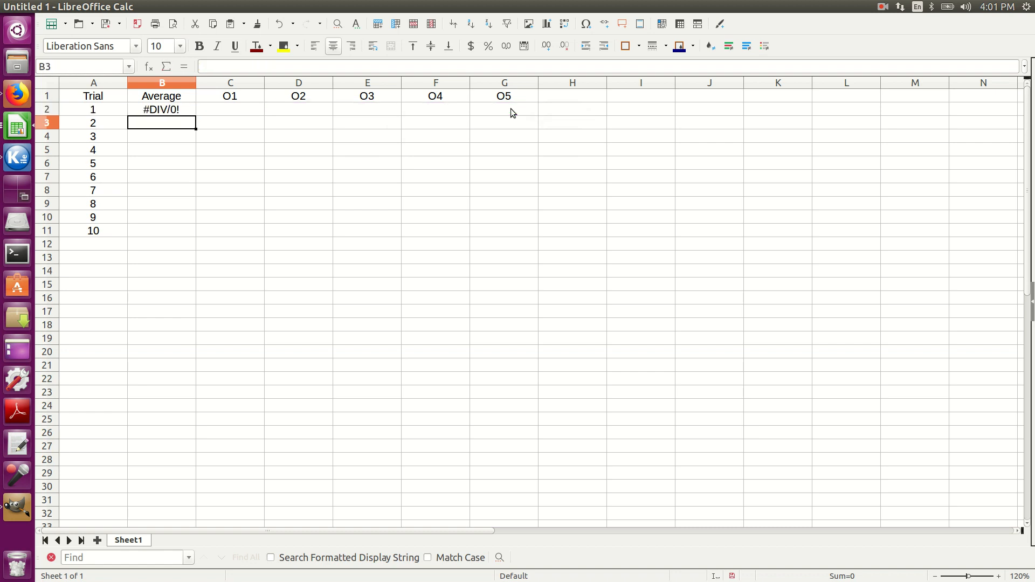
- Fill the average formula in B2 down to B11, covering all ten trials
left_click(179, 109)
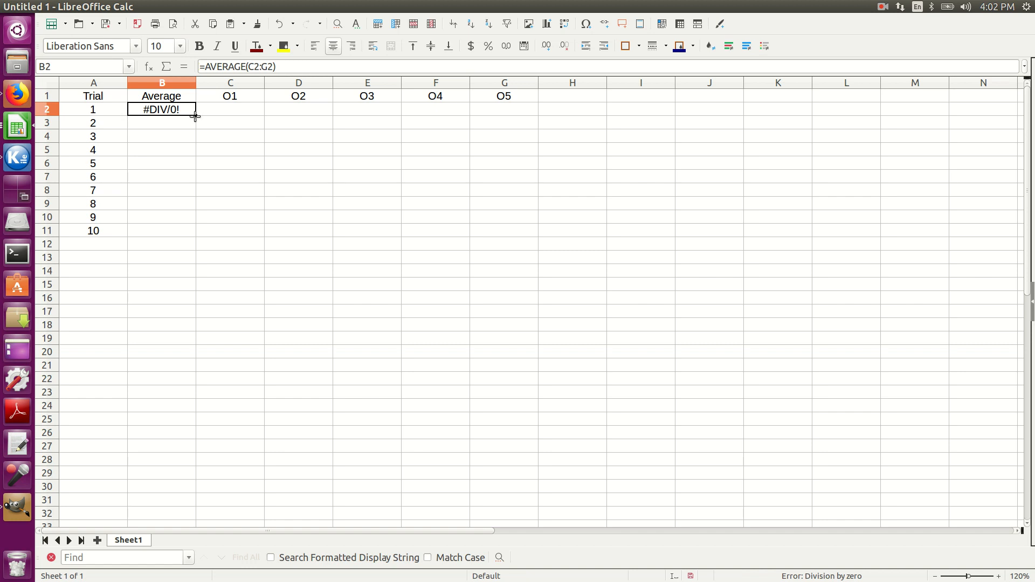
mouse_move(196, 114)
left_mouse_down()
mouse_move(191, 150)
mouse_move(194, 113)
left_mouse_up()
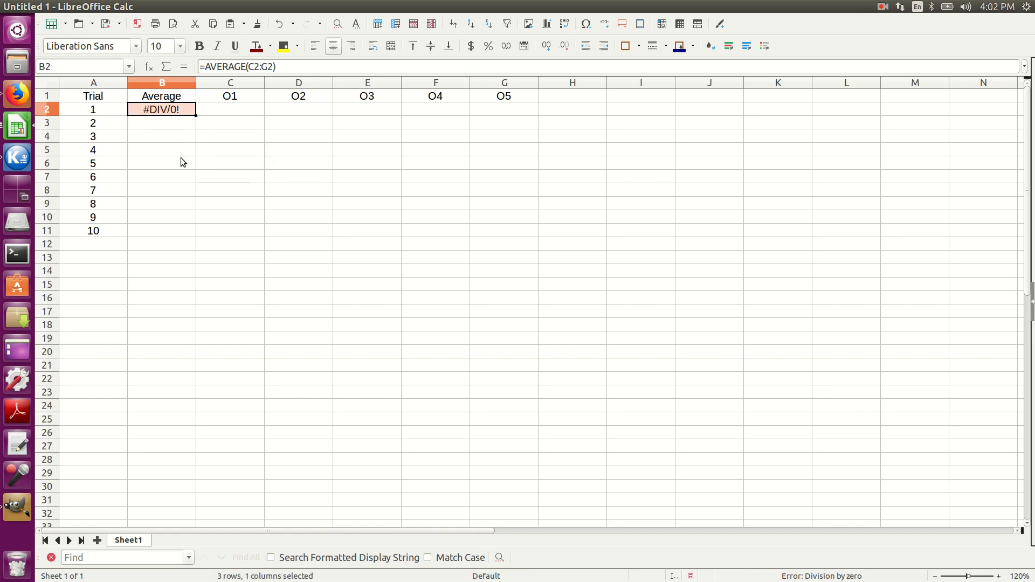
left_click(155, 141)
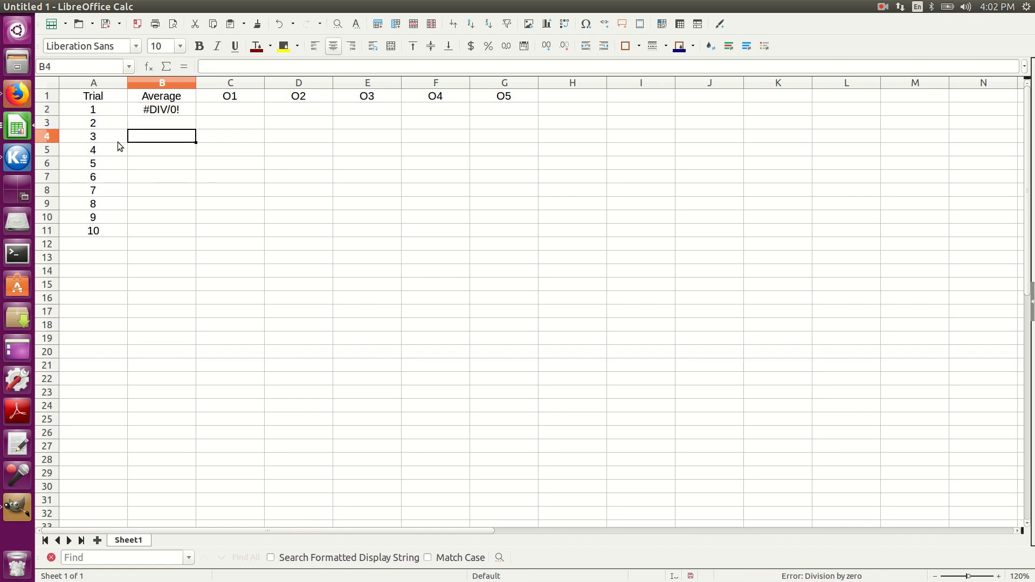
left_click(158, 110)
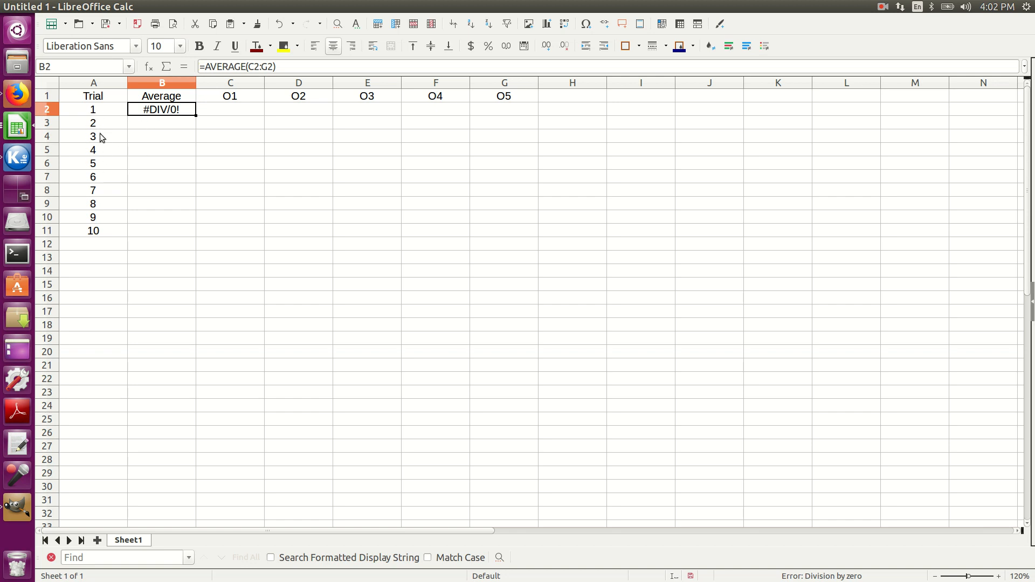
double_click(196, 115)
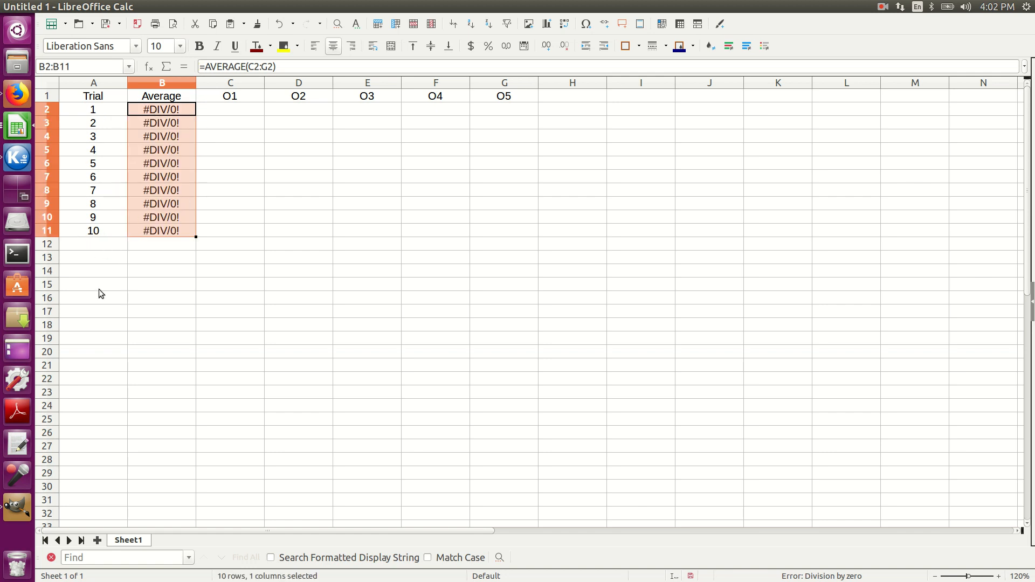
left_click(183, 311)
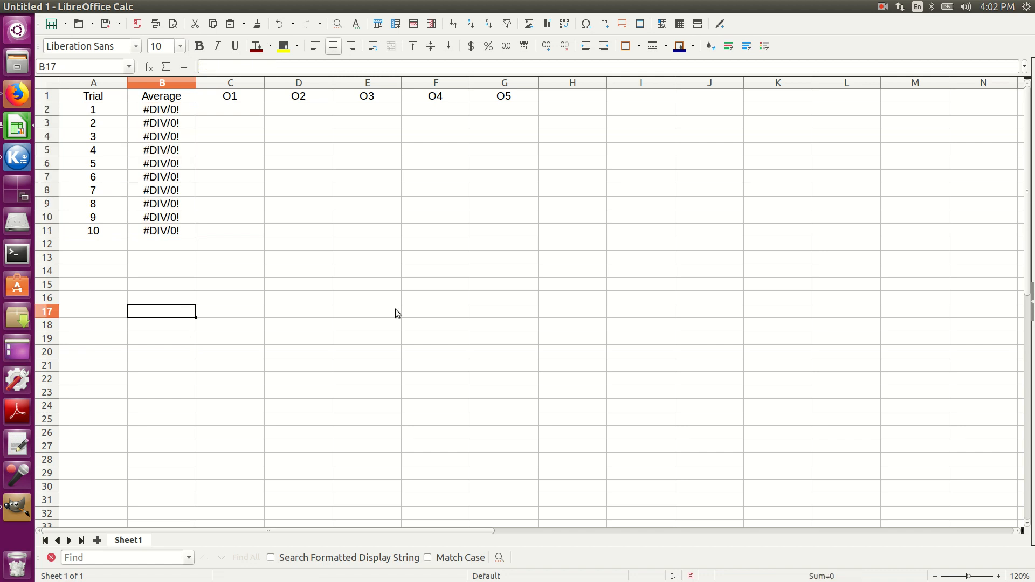
- Enter =RANDBETWEEN(1,9) in C2 and fill it down the O1 column to C11
left_click(227, 107)
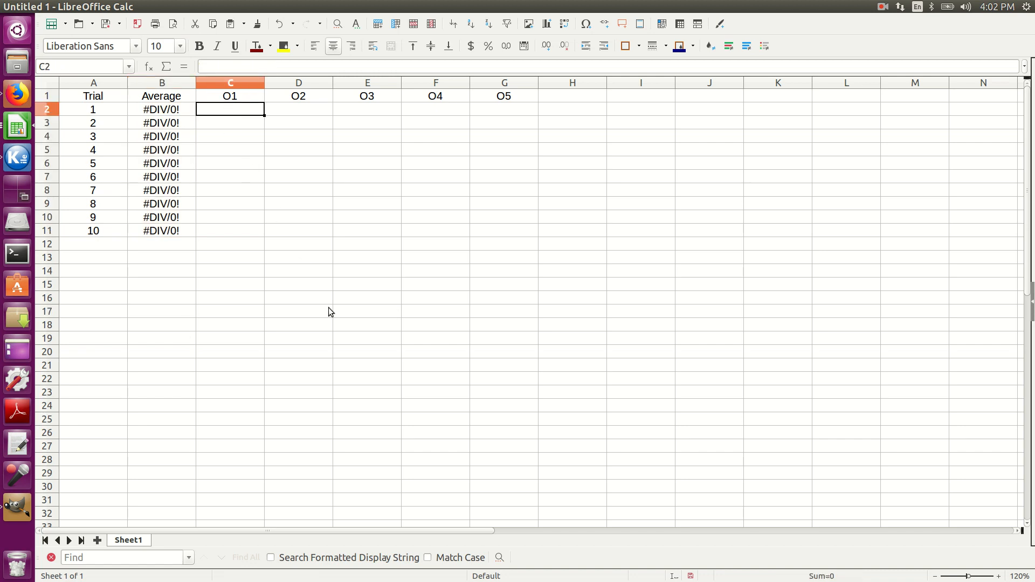
type("=randbe")
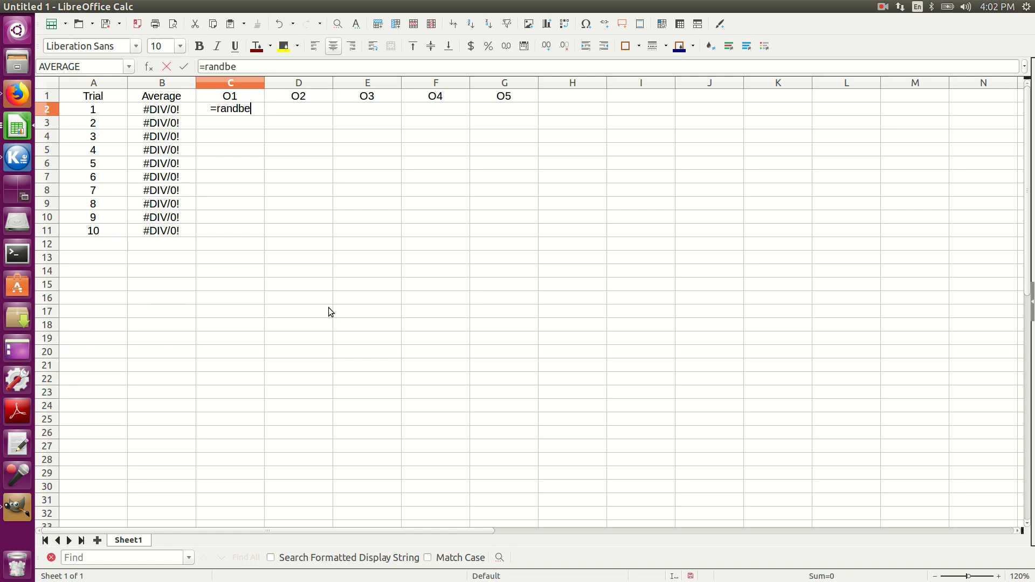
type("tween(1,9)")
key("Return")
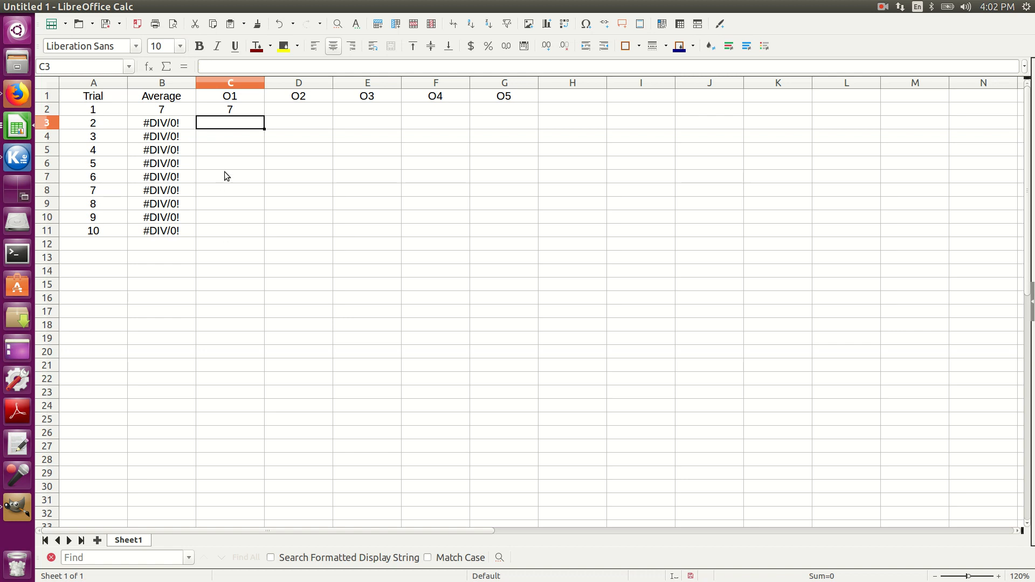
left_click(257, 108)
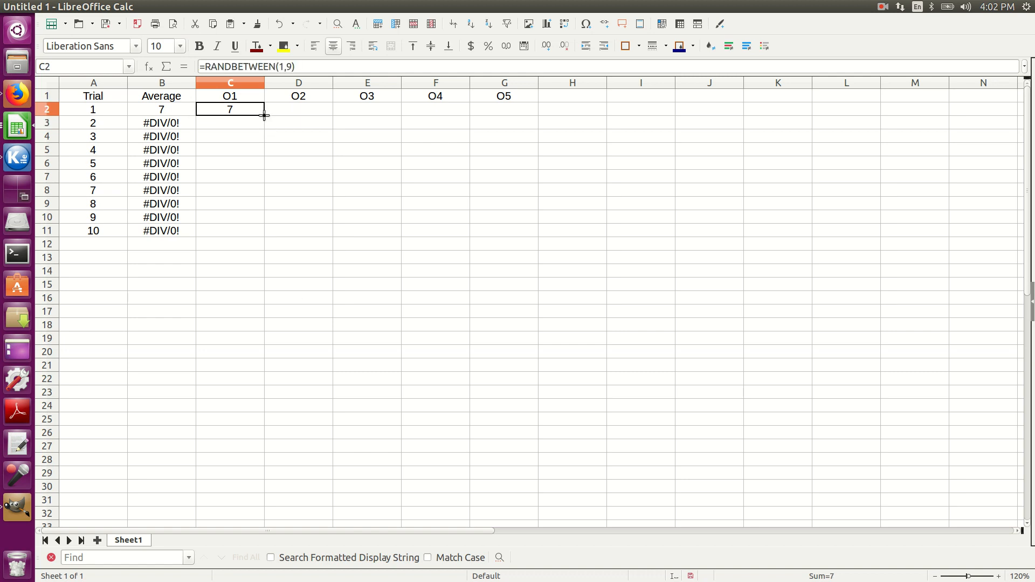
double_click(264, 115)
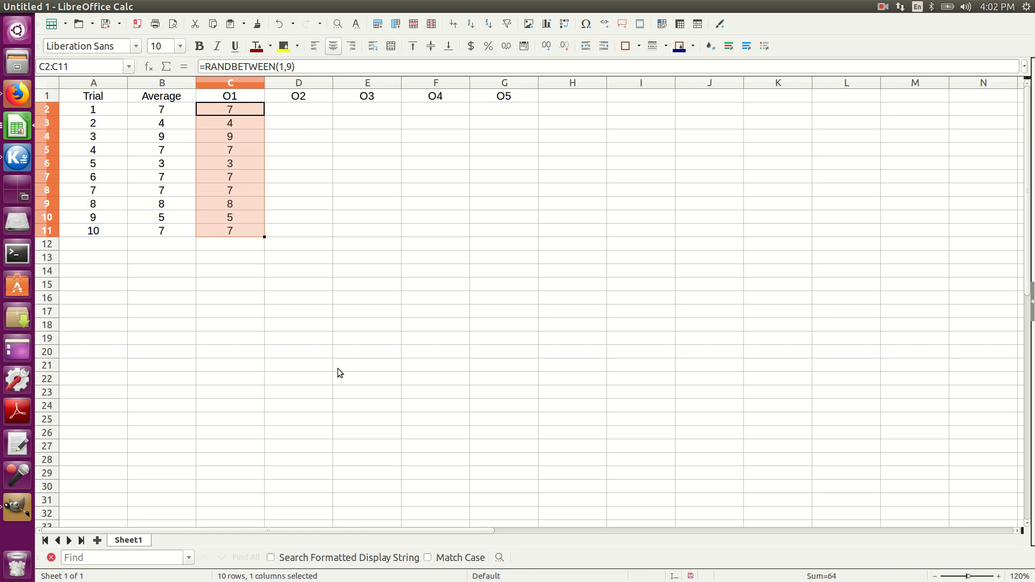
- Fill the RANDBETWEEN formula from C2 across to G2 and down to row 11 for all five observations
left_click(251, 110)
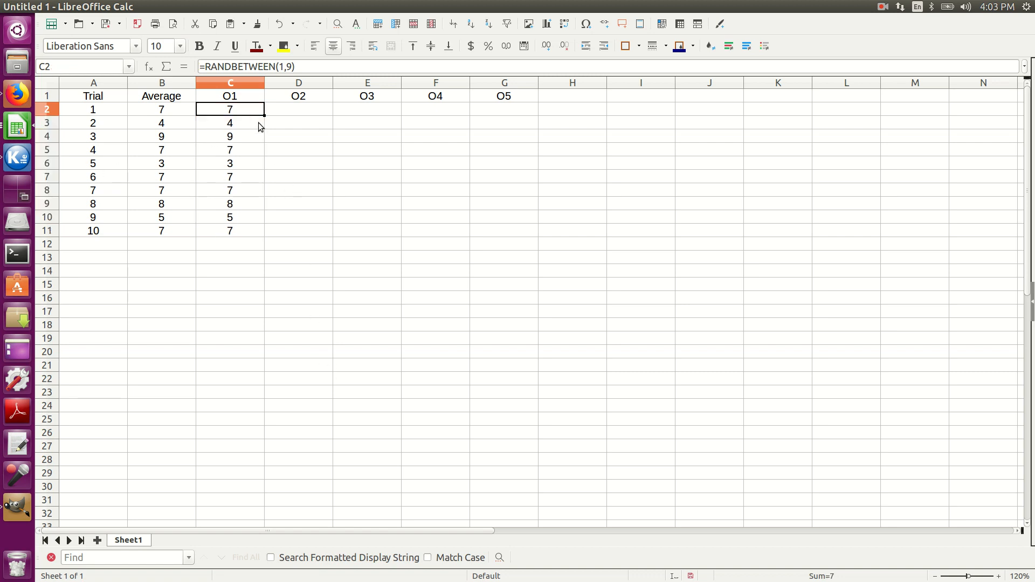
left_click_drag(265, 115, 531, 112)
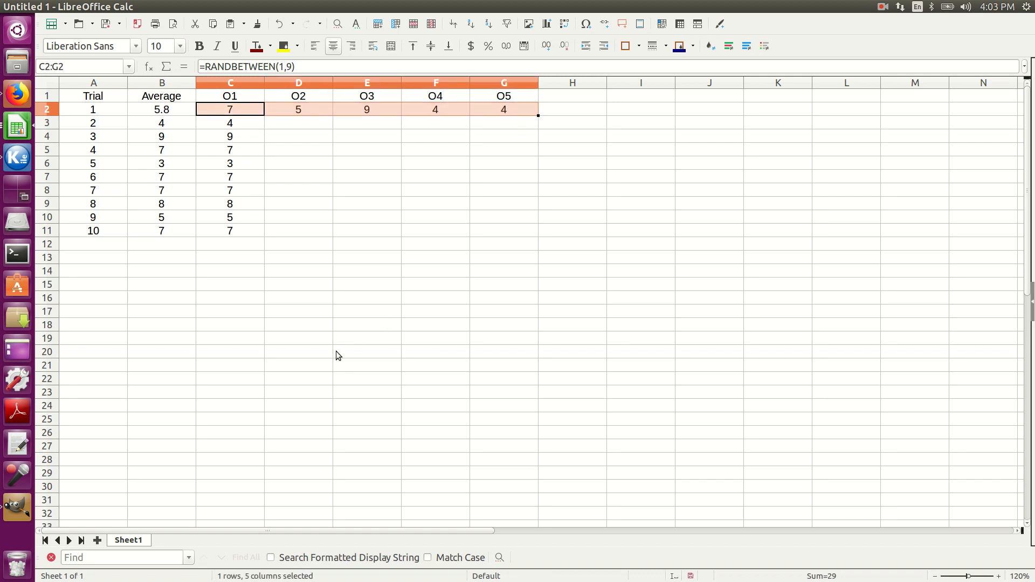
double_click(538, 115)
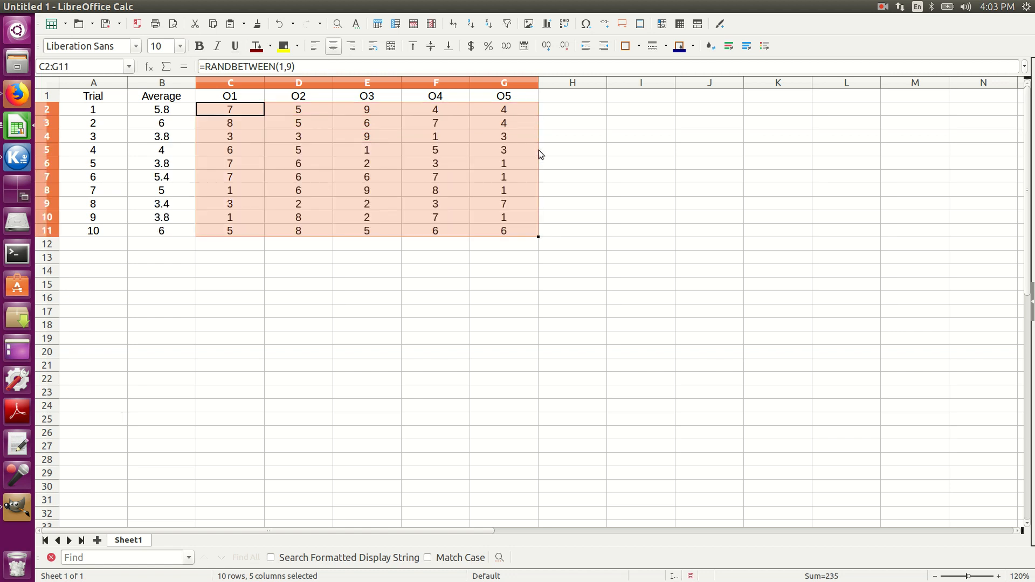
left_click(285, 296)
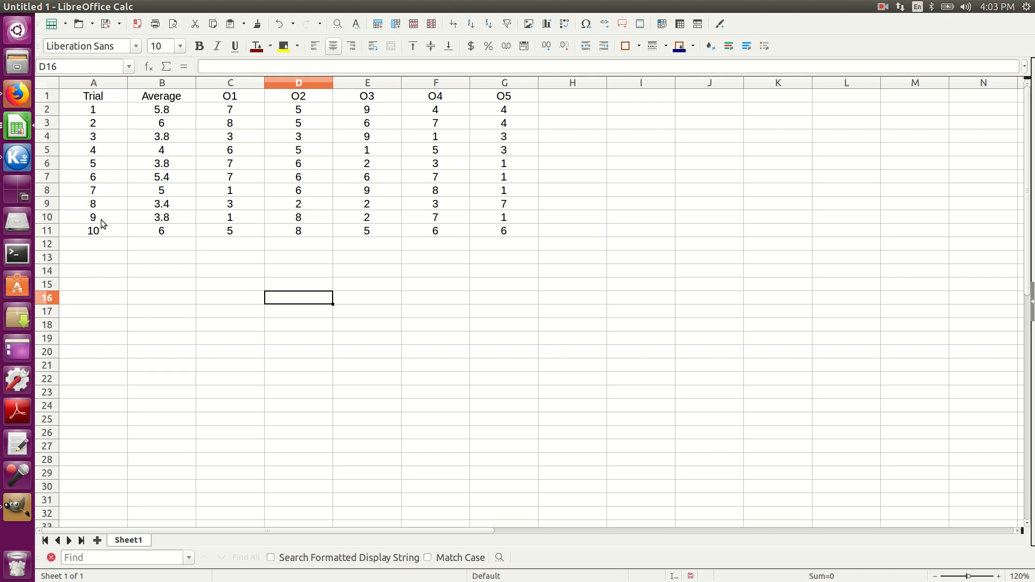
left_click_drag(99, 218, 125, 364)
left_click_drag(117, 488, 135, 238)
left_click(118, 270)
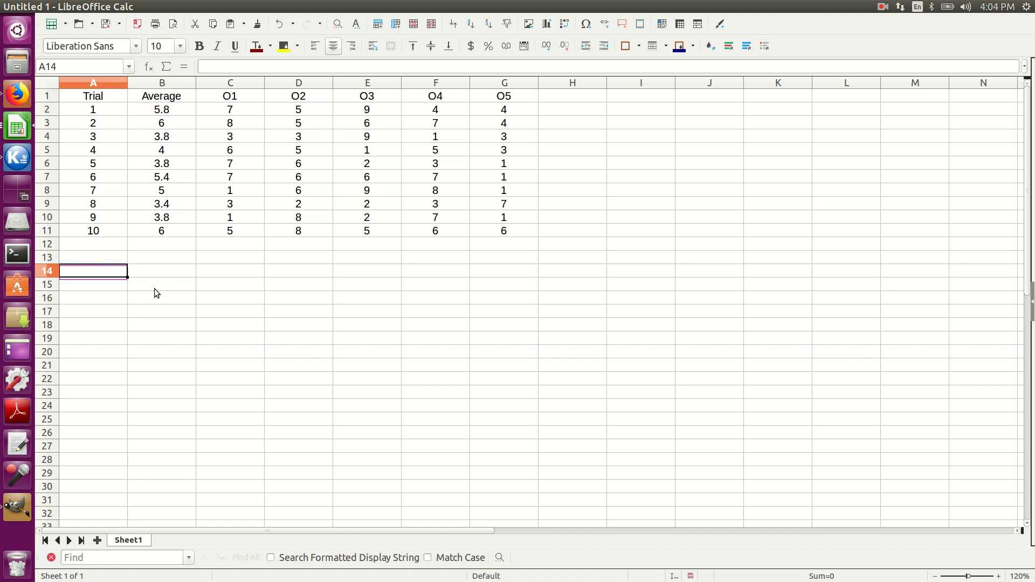
left_click(237, 292)
left_click(109, 272)
left_click(136, 311)
left_click(99, 271)
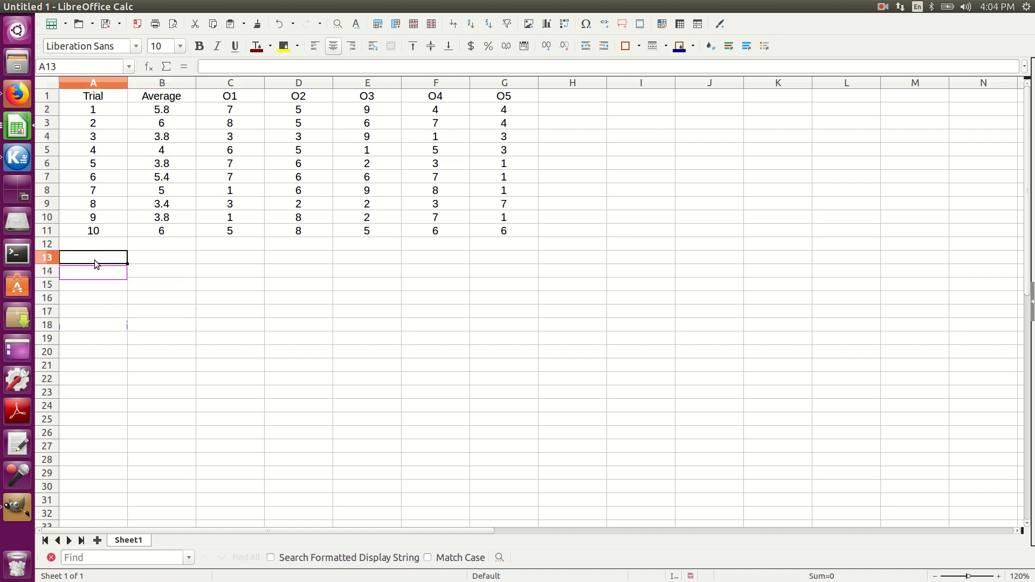
left_click(84, 301)
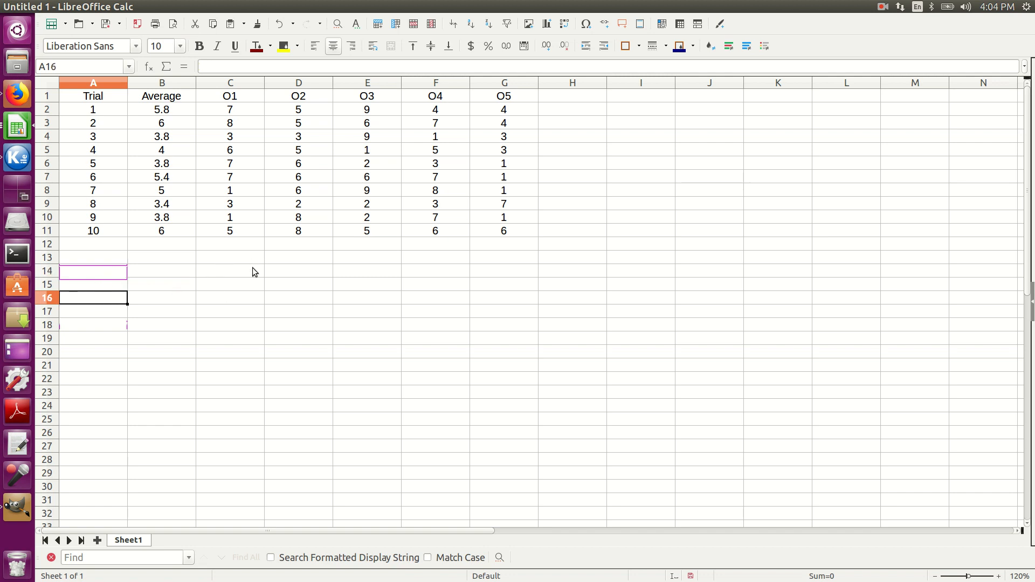
left_click(247, 286)
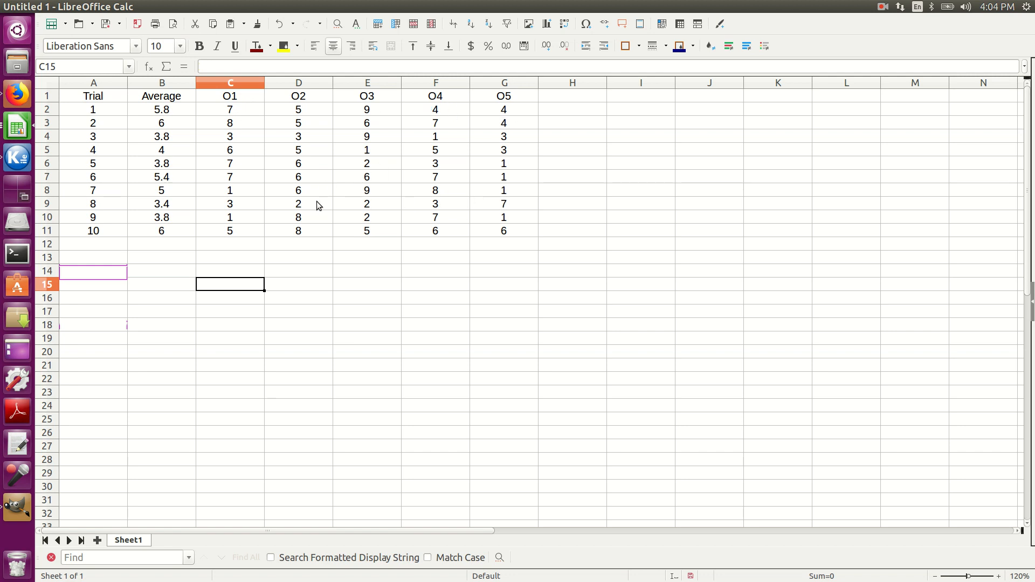
- Set the width of columns C through AB to 0.5"
left_click(231, 80)
left_click_drag(231, 79, 713, 88)
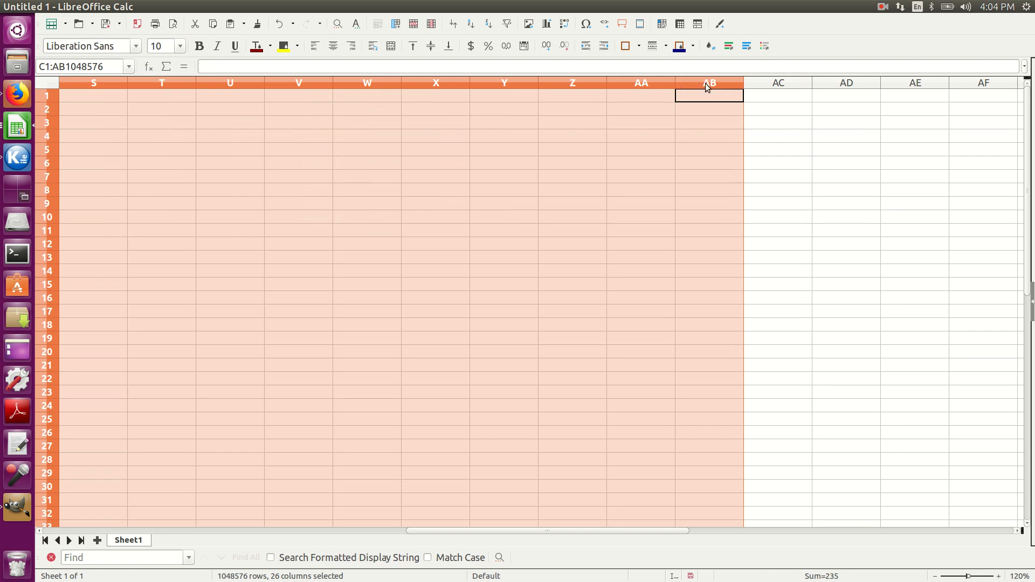
right_click(706, 87)
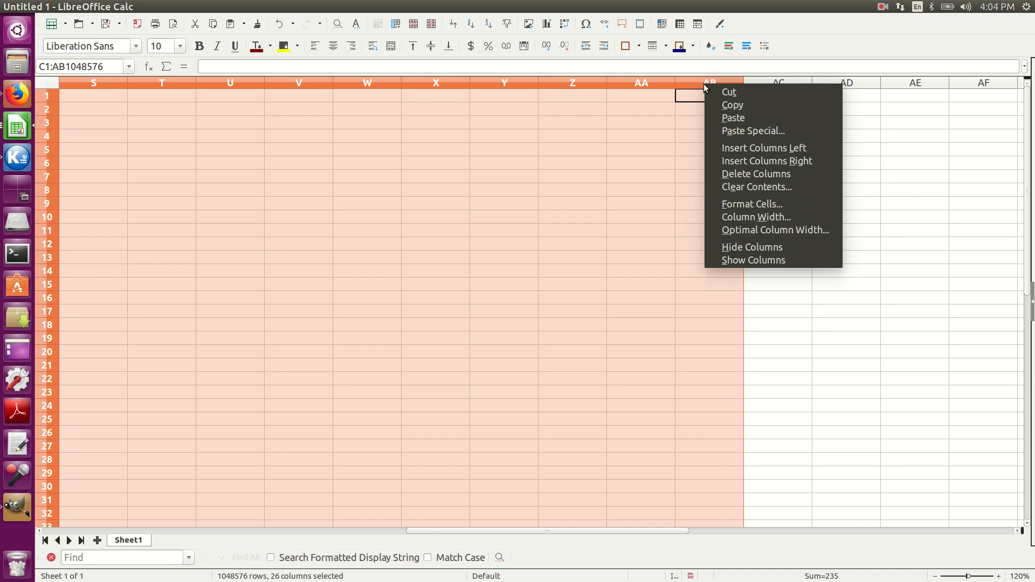
left_click(750, 218)
left_click_drag(515, 291, 504, 291)
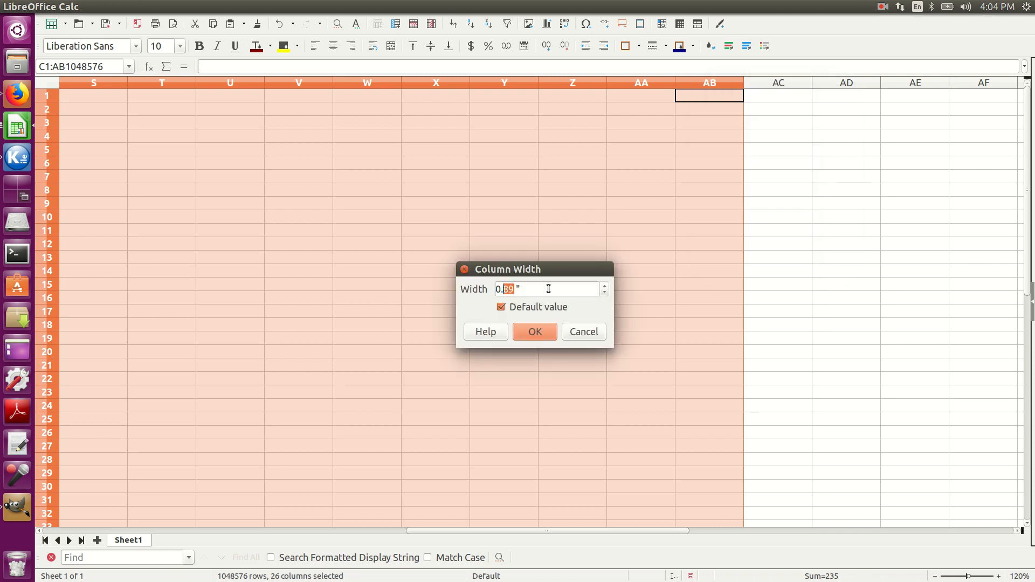
type("5")
left_click(536, 332)
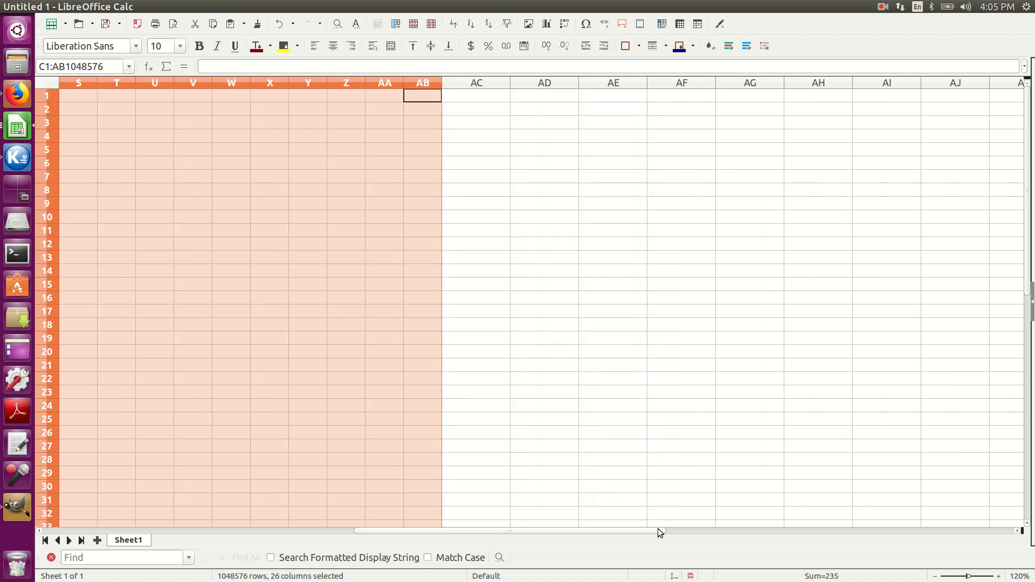
left_click_drag(653, 531, 294, 534)
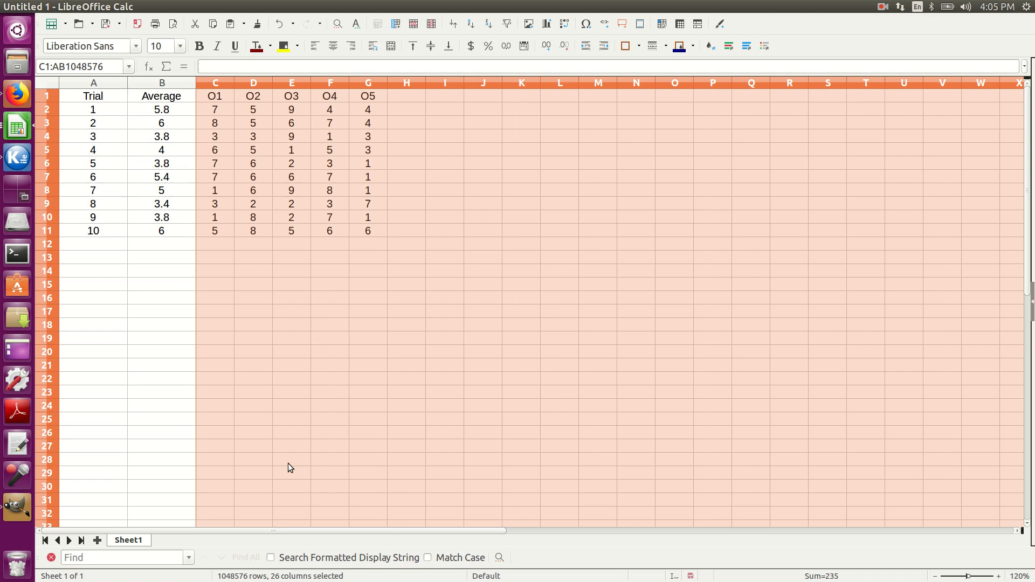
left_click(403, 322)
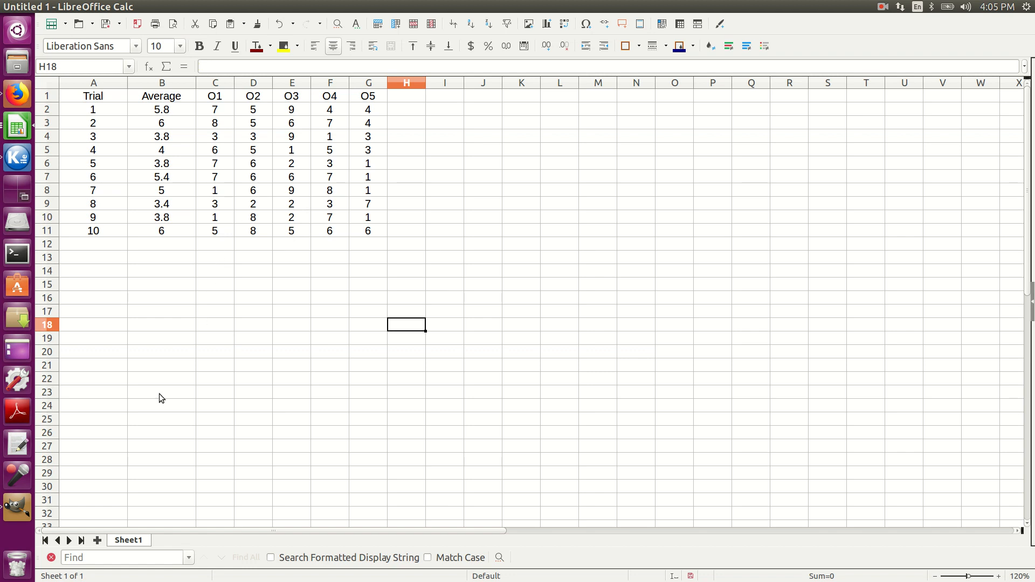
- Rename Sheet1 as "5 Observations"
right_click(131, 542)
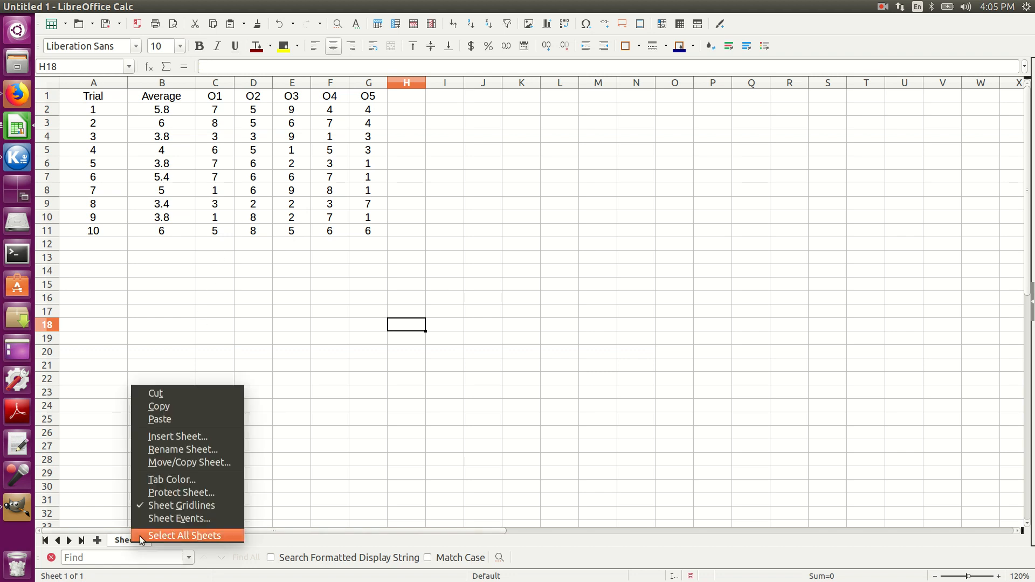
left_click(176, 452)
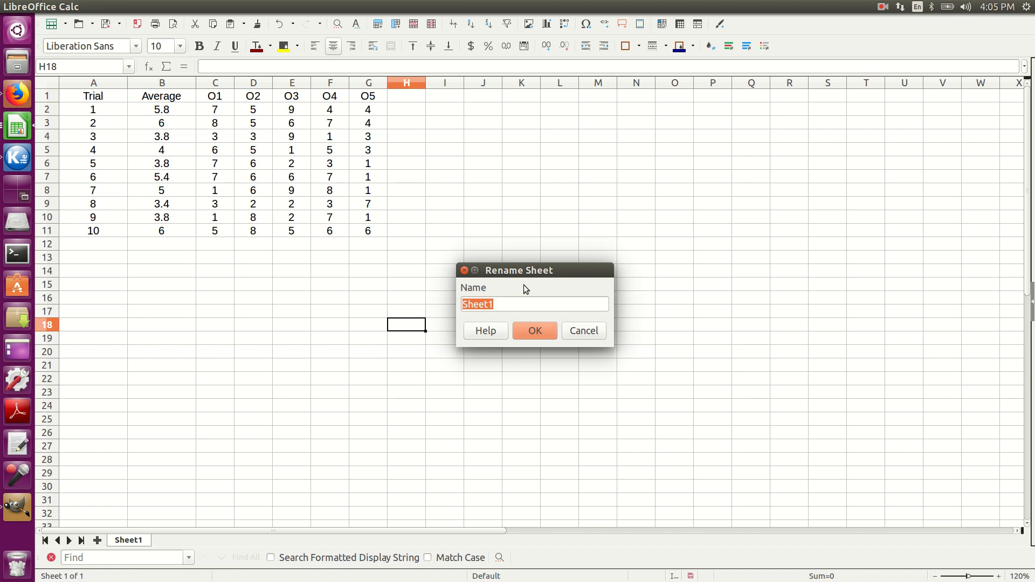
type("5 Observations")
key("Return")
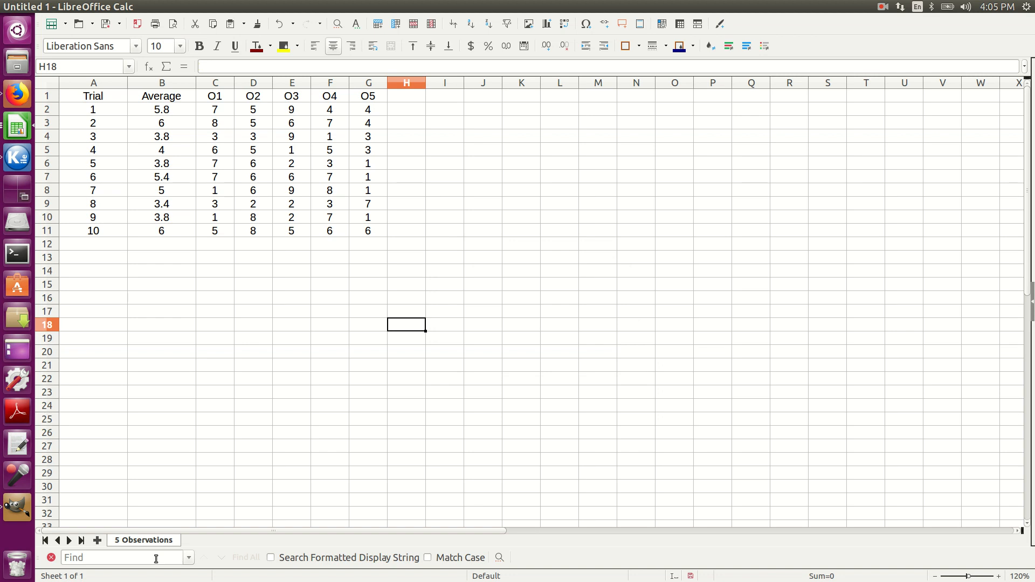
- Add a blank second sheet and delete it
left_click(98, 541)
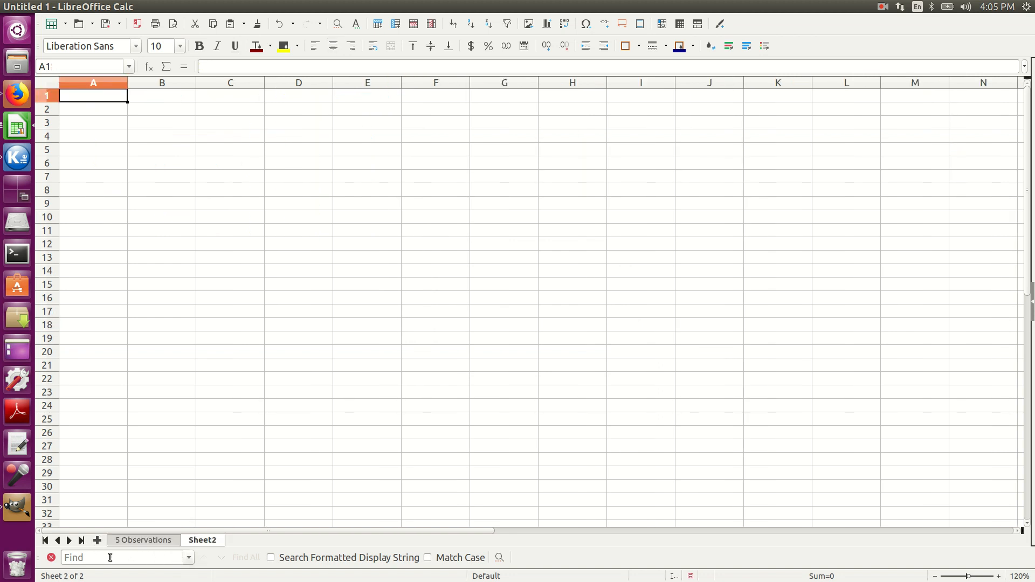
right_click(203, 543)
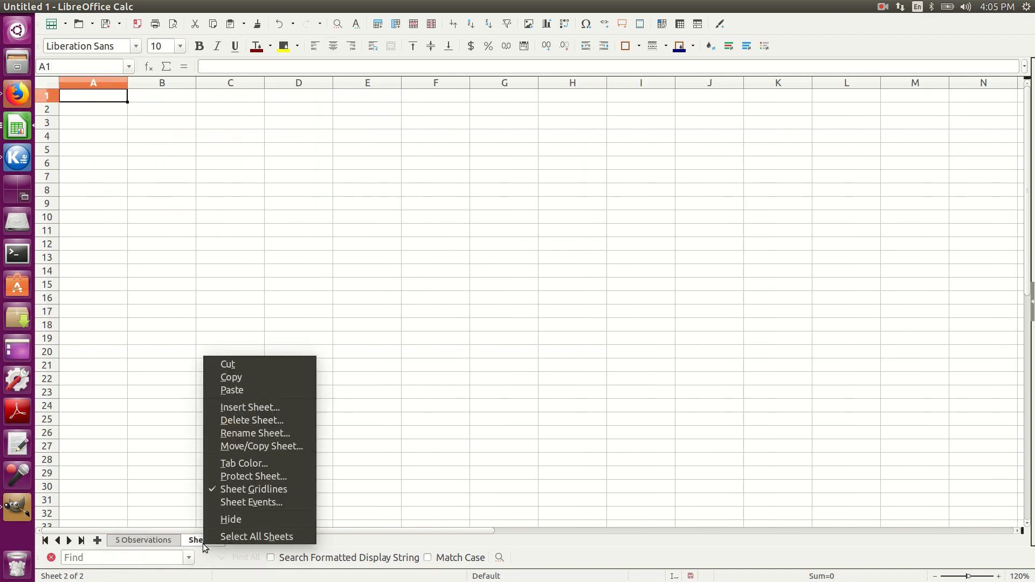
left_click(259, 420)
left_click(514, 325)
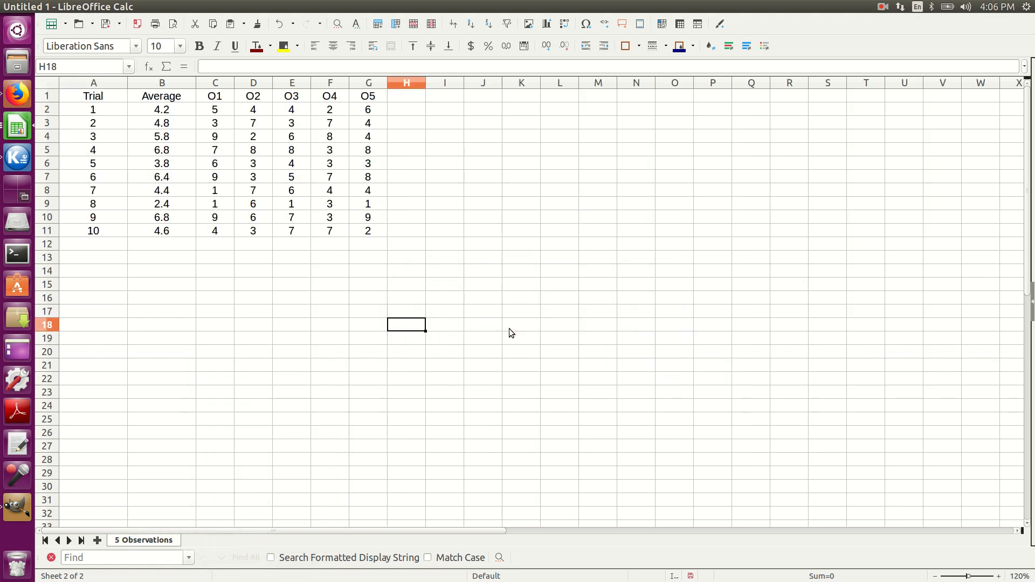
- Copy the 5 Observations sheet to the end position under the new name "10 Observations"
right_click(137, 540)
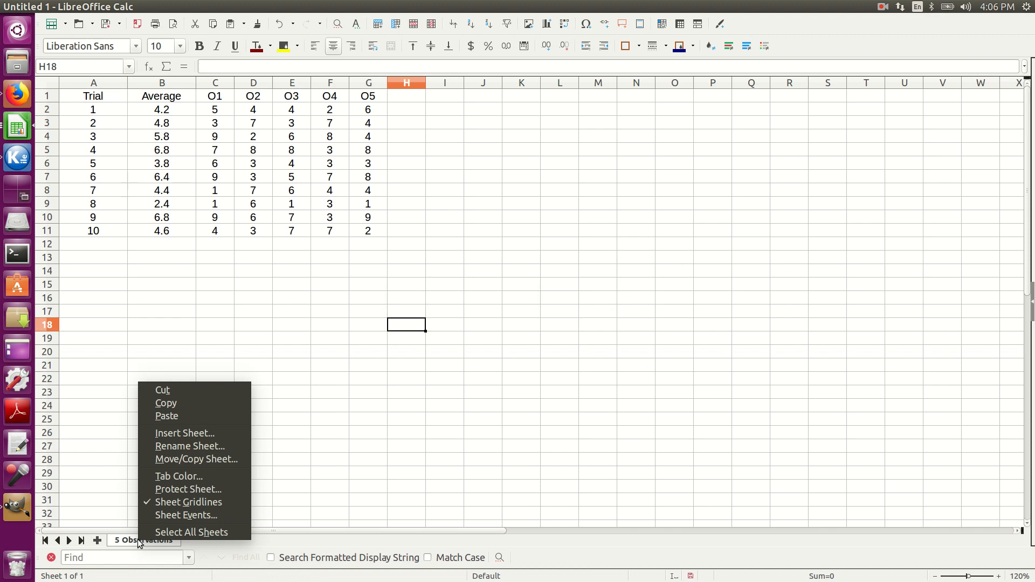
left_click(196, 459)
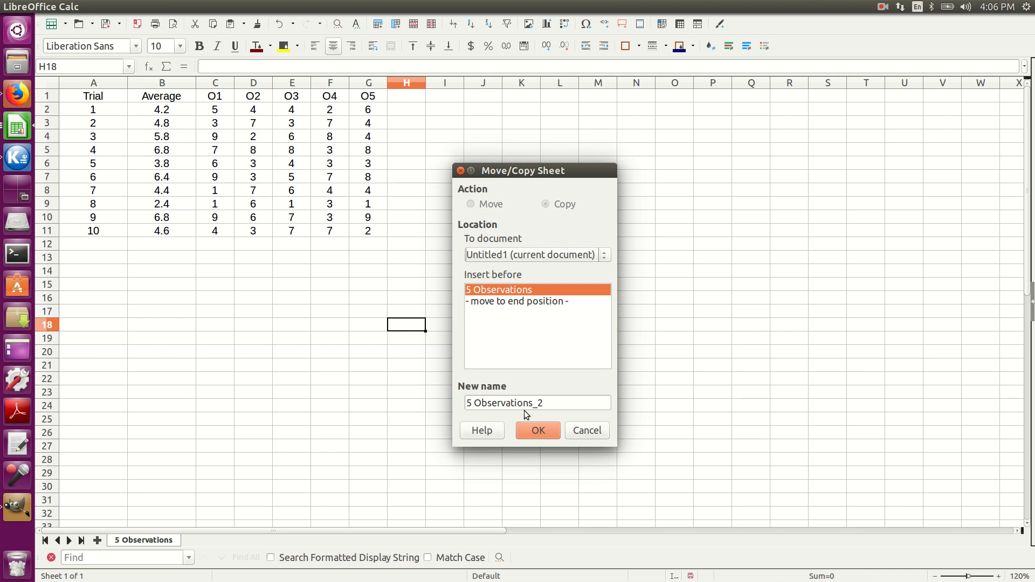
left_click(558, 403)
key("BackSpace")
key("BackSpace")
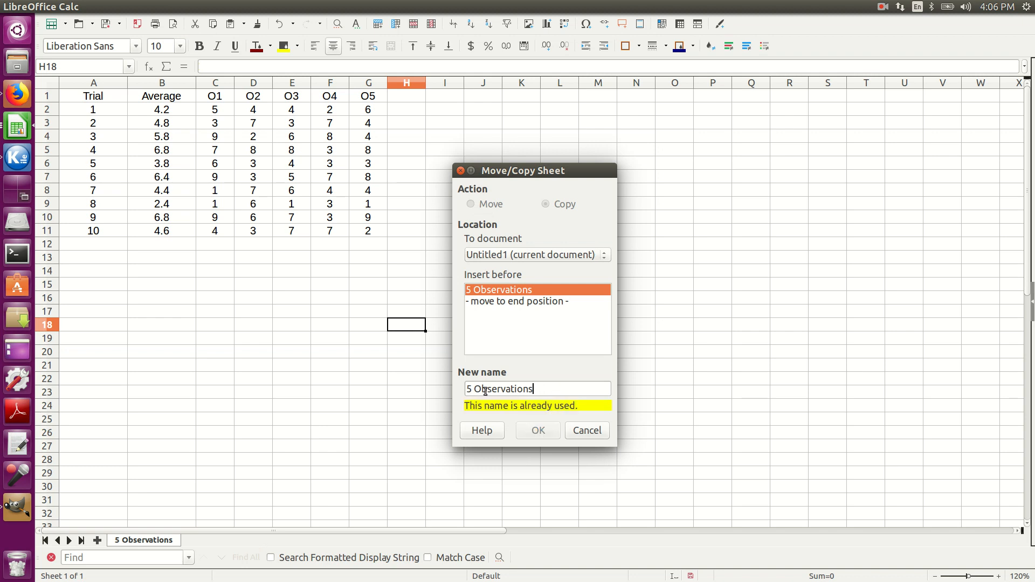
left_click(471, 389)
key("BackSpace")
key("BackSpace")
type("10")
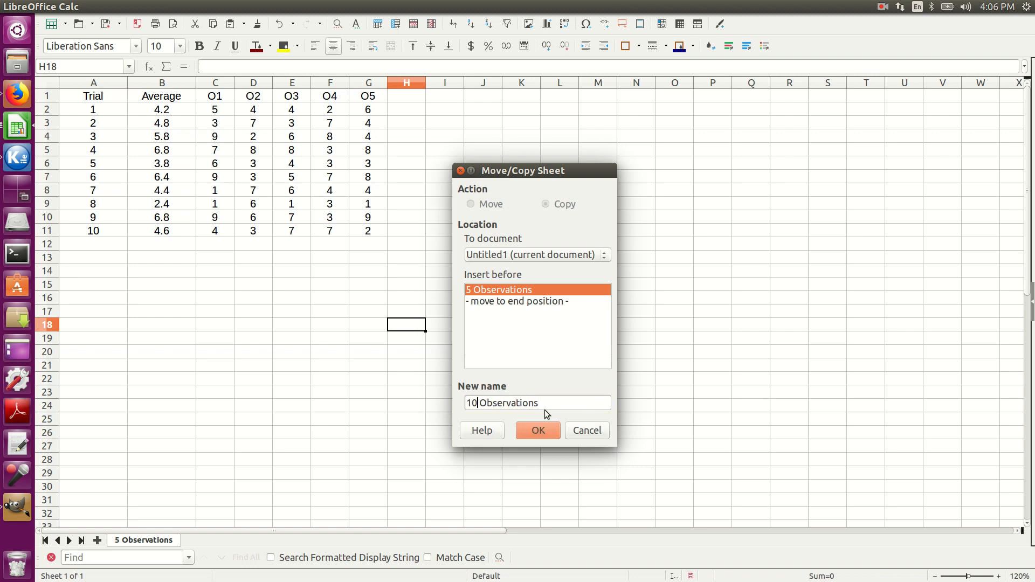
left_click(523, 302)
left_click(542, 431)
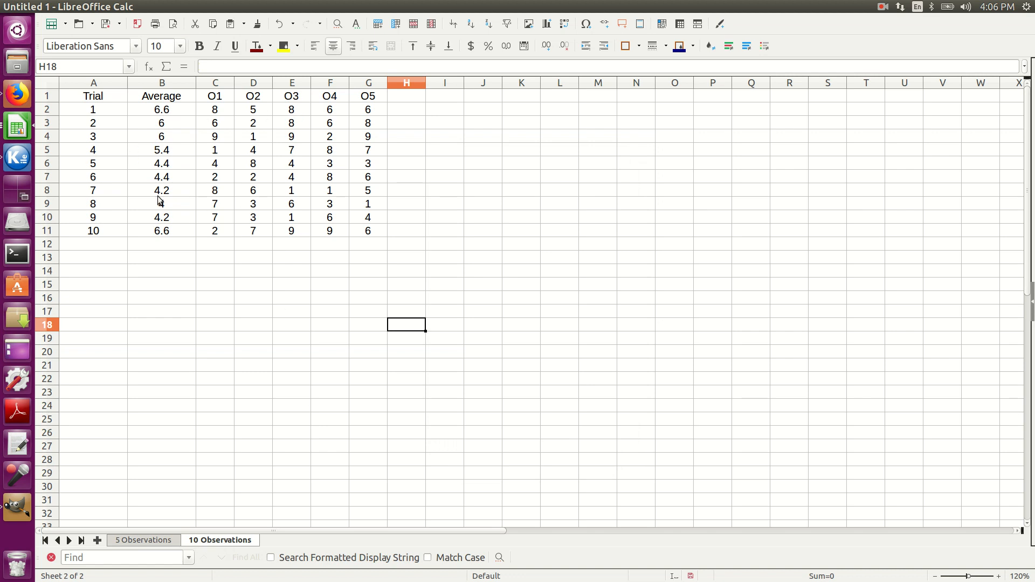
- Compare the contents of the 5 Observations and 10 Observations sheets
left_click(142, 541)
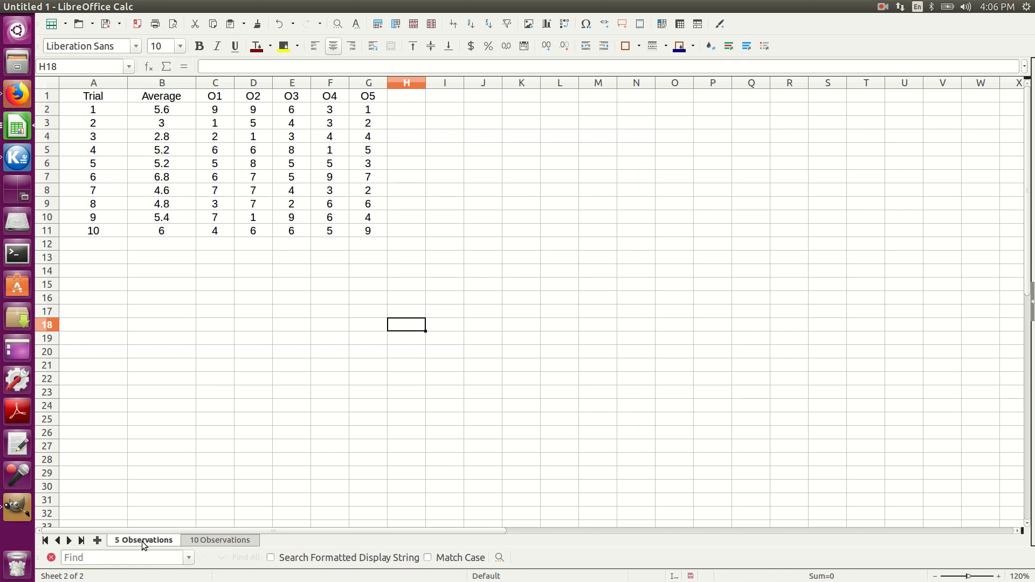
left_click(201, 541)
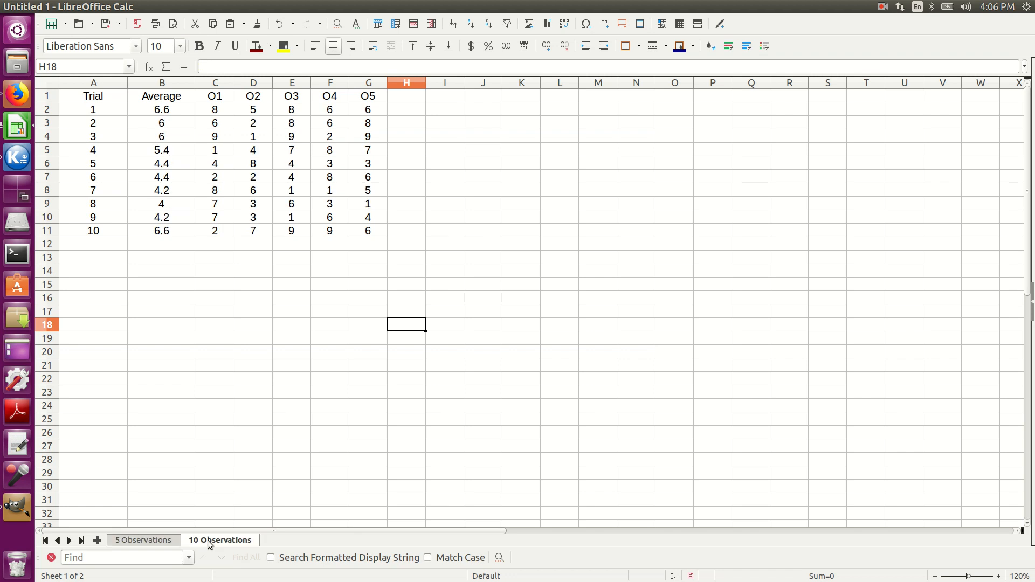
left_click(156, 543)
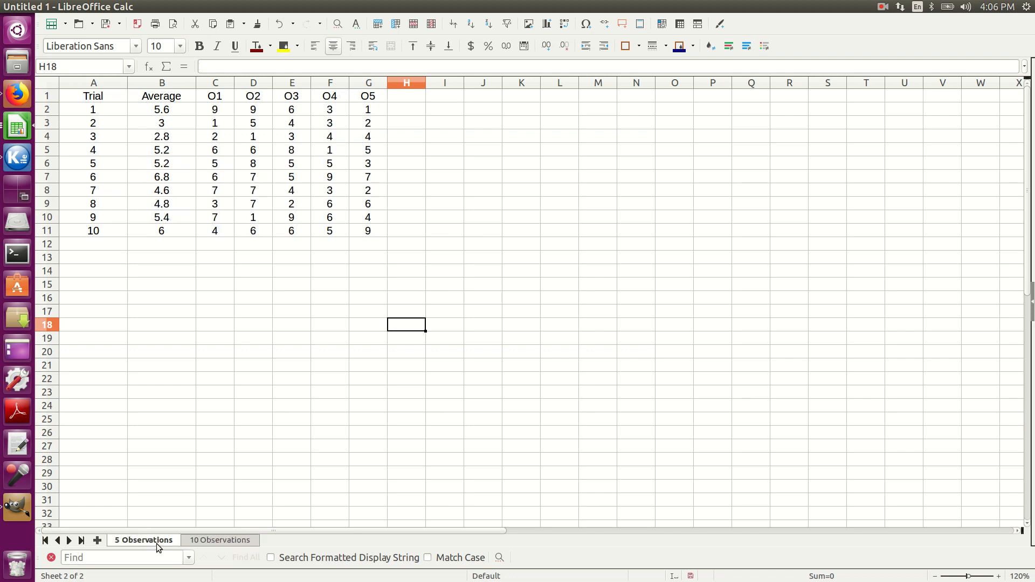
left_click(219, 540)
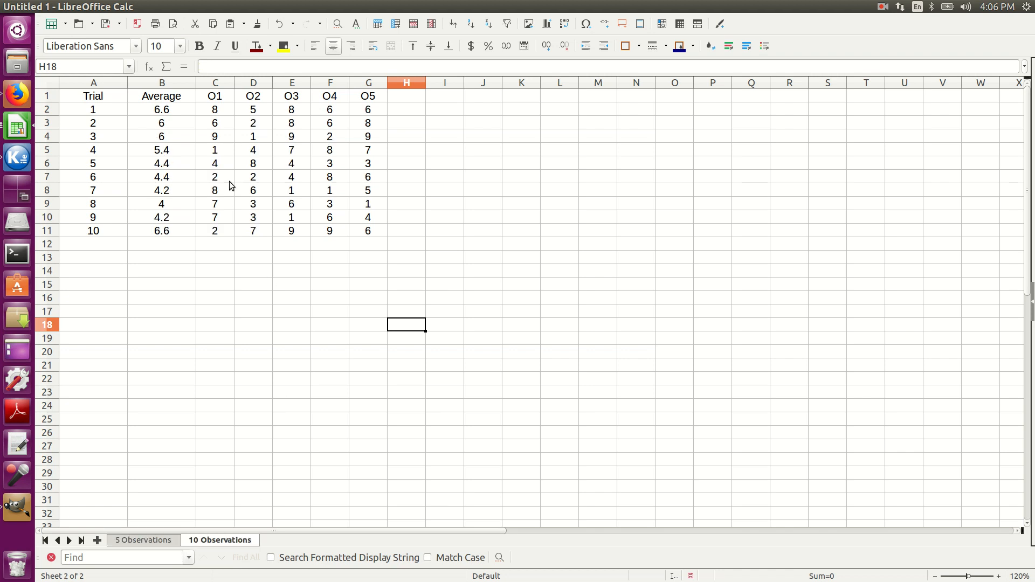
left_click(154, 541)
- Try inserting a column before O3 to check how the average formula in B2 adapts, and undo the insertion
right_click(296, 83)
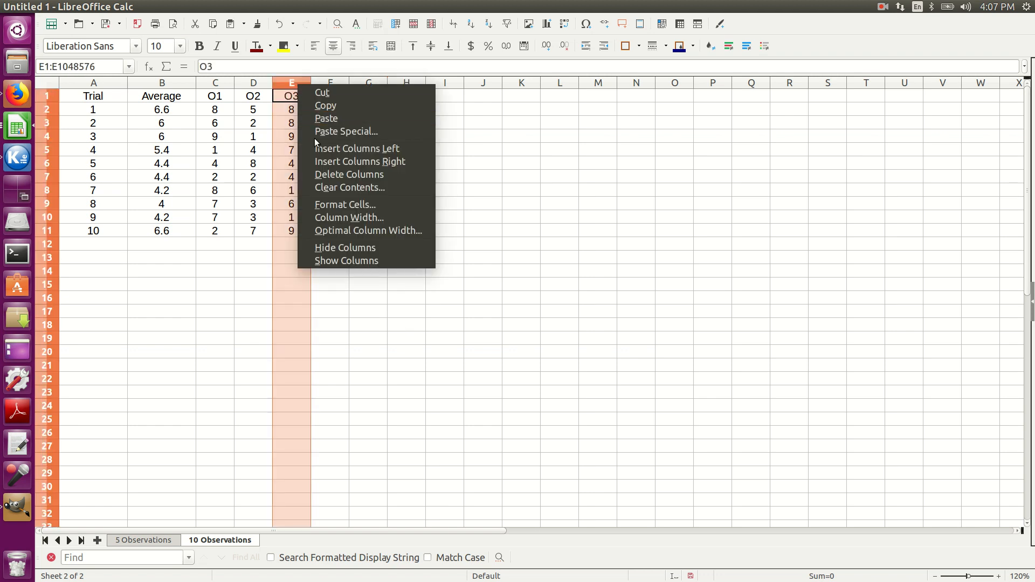
left_click(336, 150)
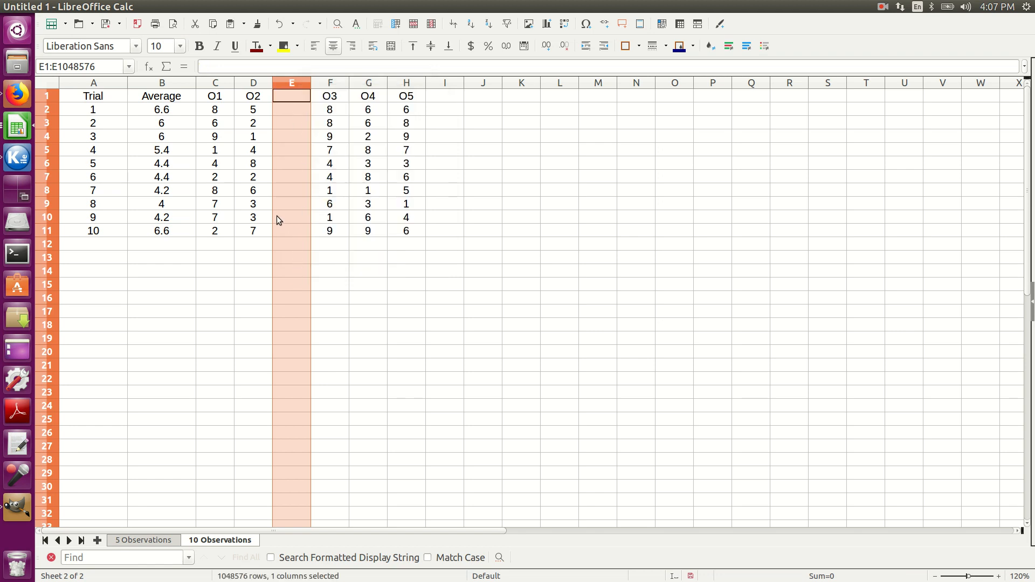
left_click(162, 111)
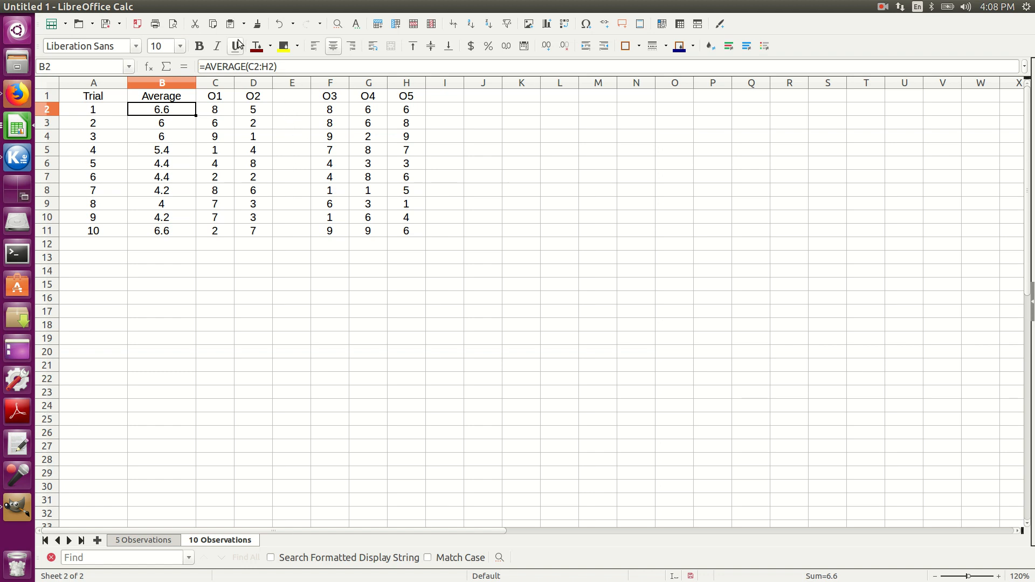
left_click(278, 24)
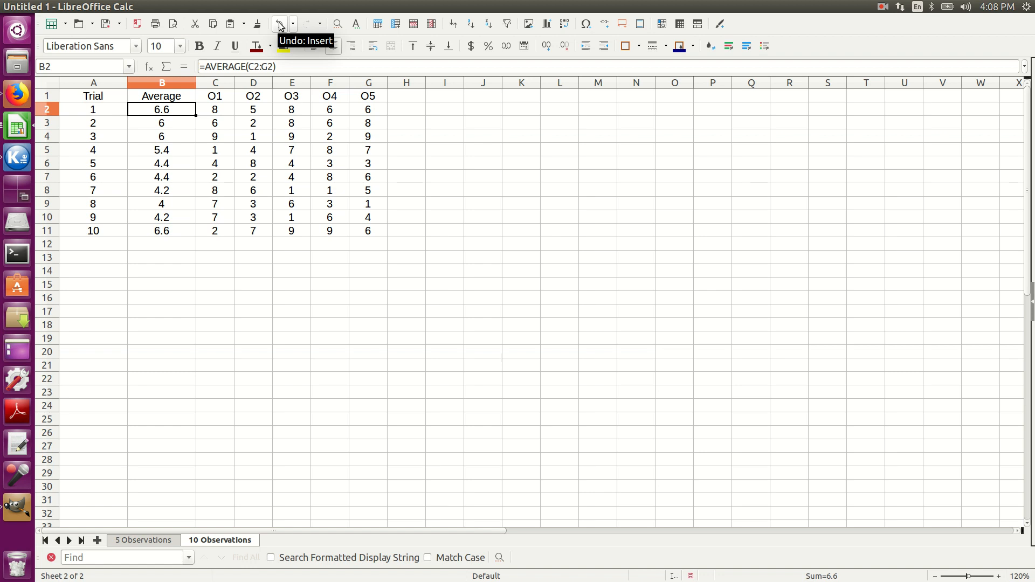
left_click(281, 260)
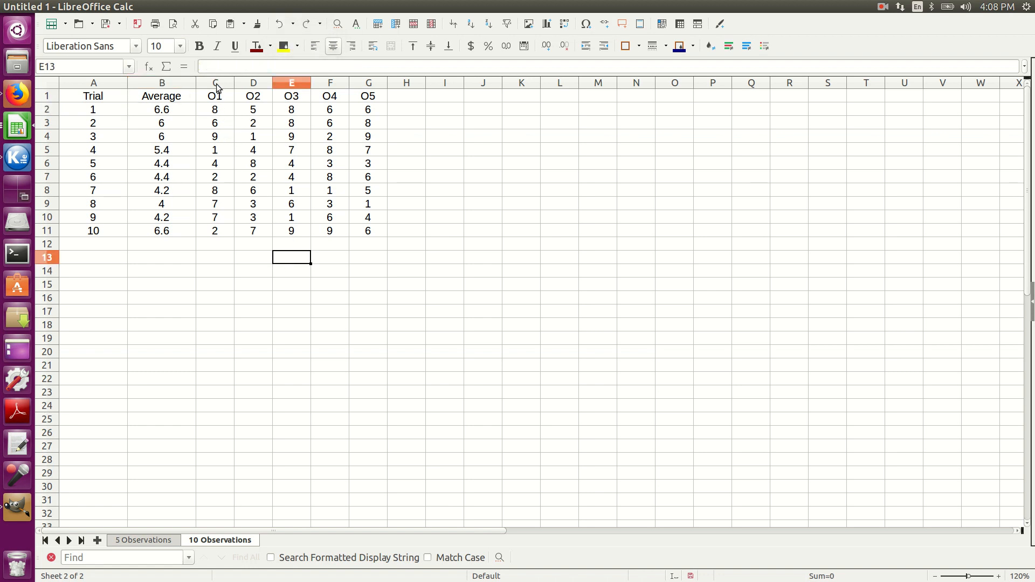
- Insert five blank columns between the O4 and O5 columns on the 10 Observations sheet
left_click_drag(218, 86, 327, 82)
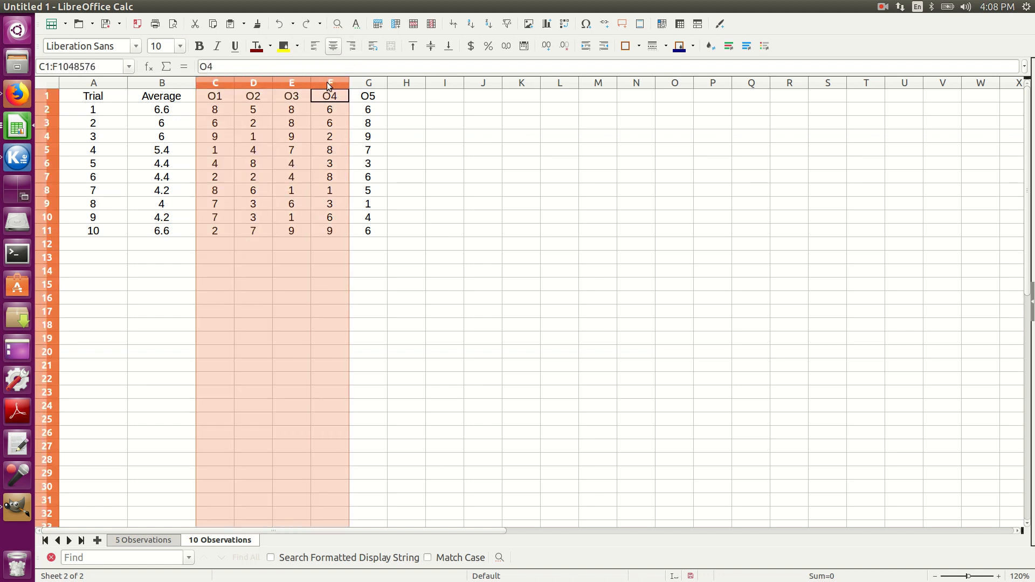
right_click(330, 86)
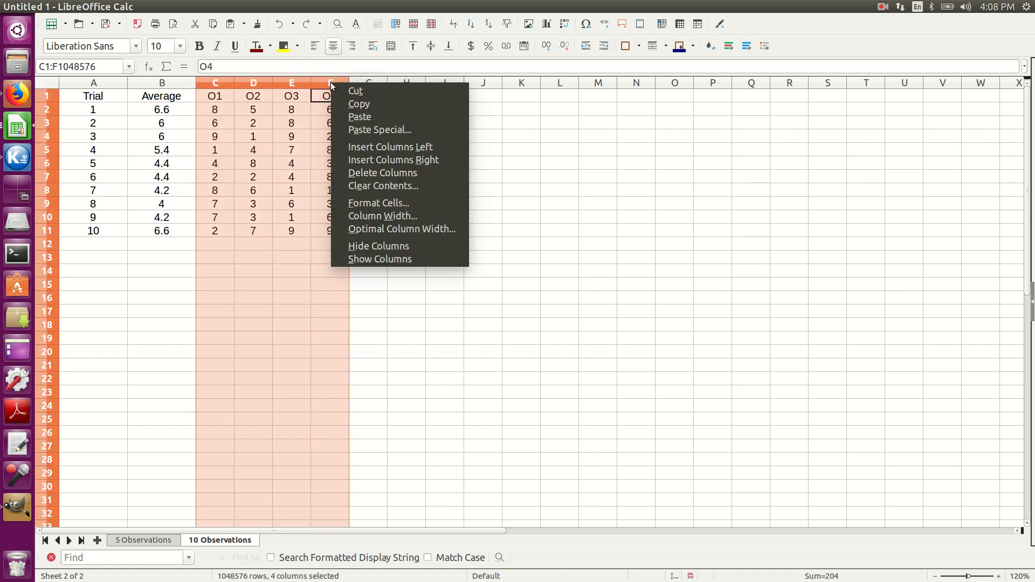
left_click(371, 162)
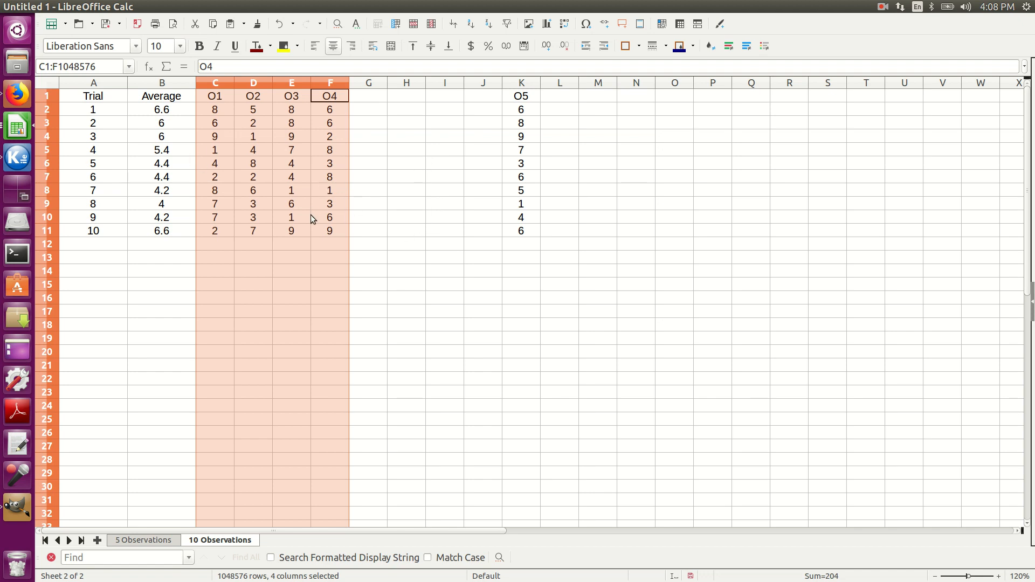
left_click(306, 248)
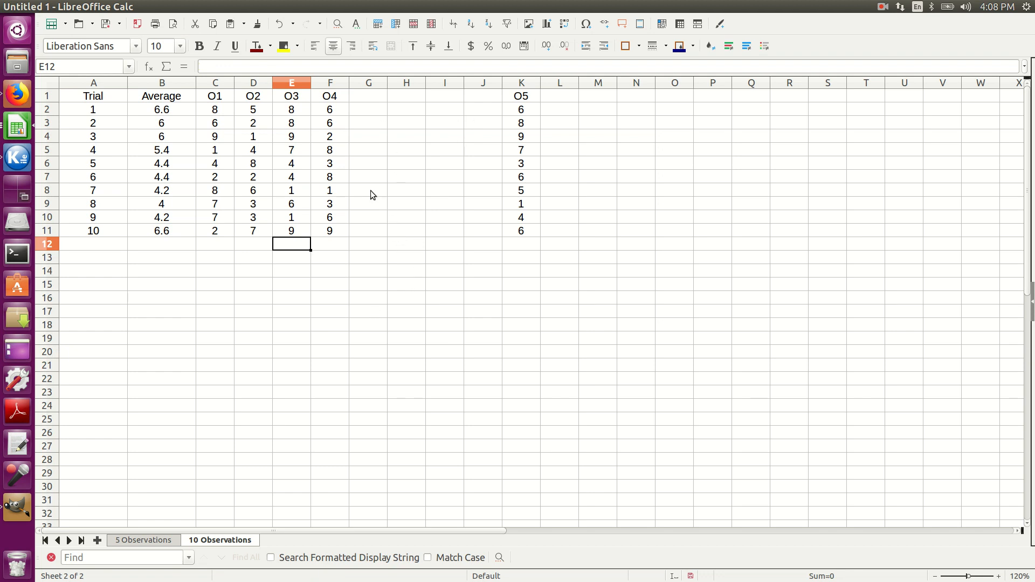
right_click(332, 81)
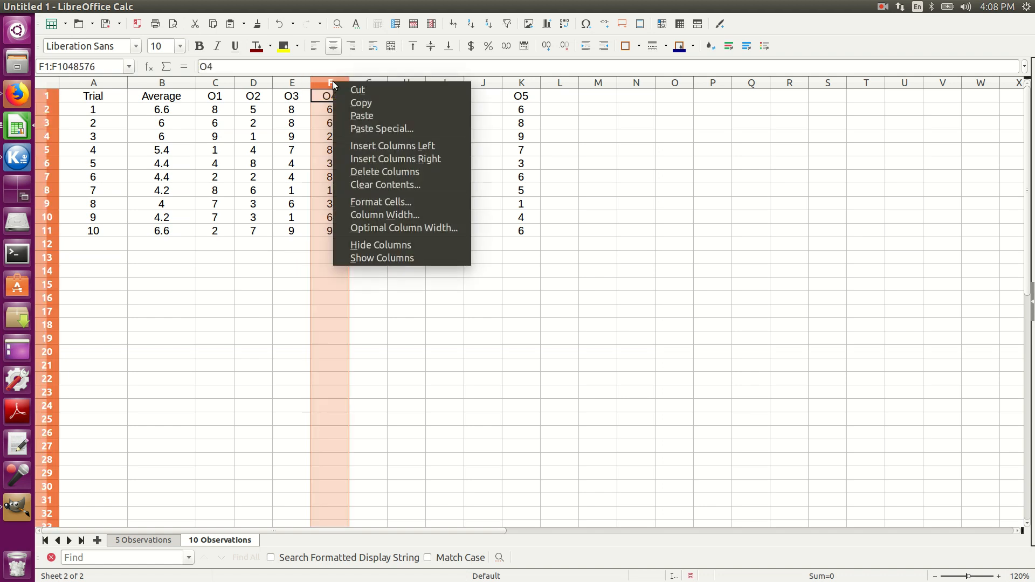
left_click(396, 159)
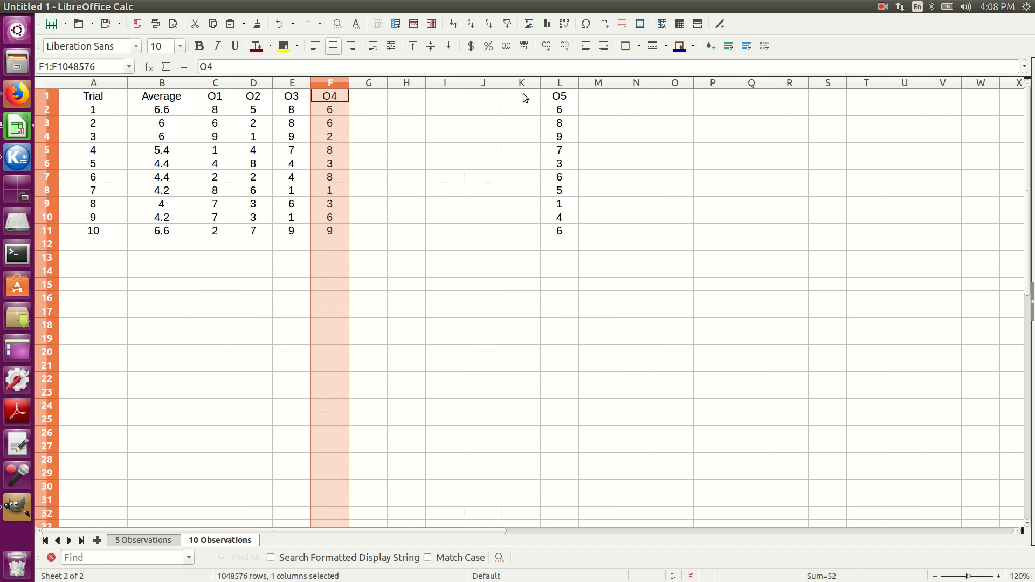
- Extend the header series from O3 in E1 across to L1 so the headings run through O10
left_click(338, 98)
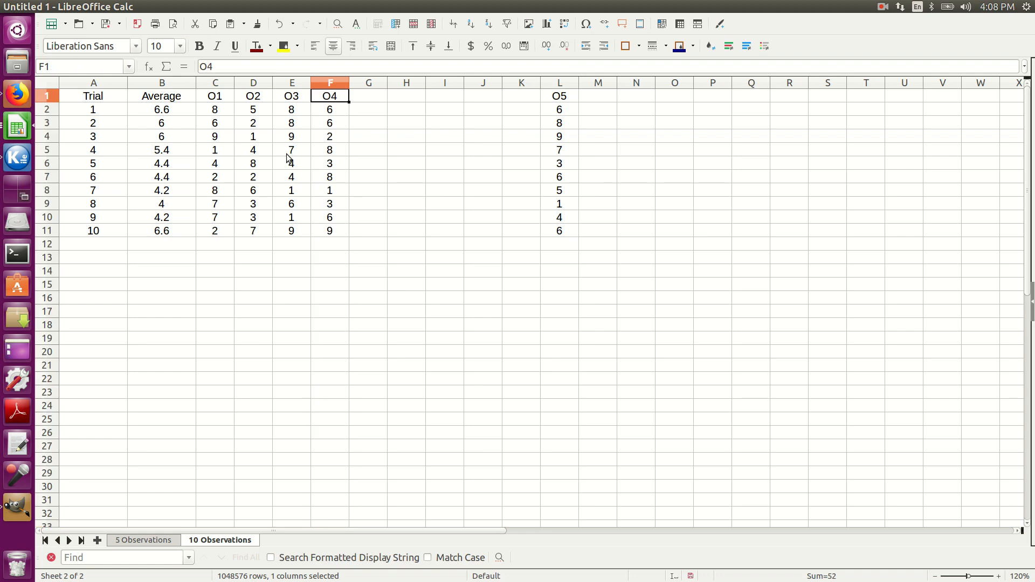
left_click(294, 99)
left_click_drag(293, 101, 563, 101)
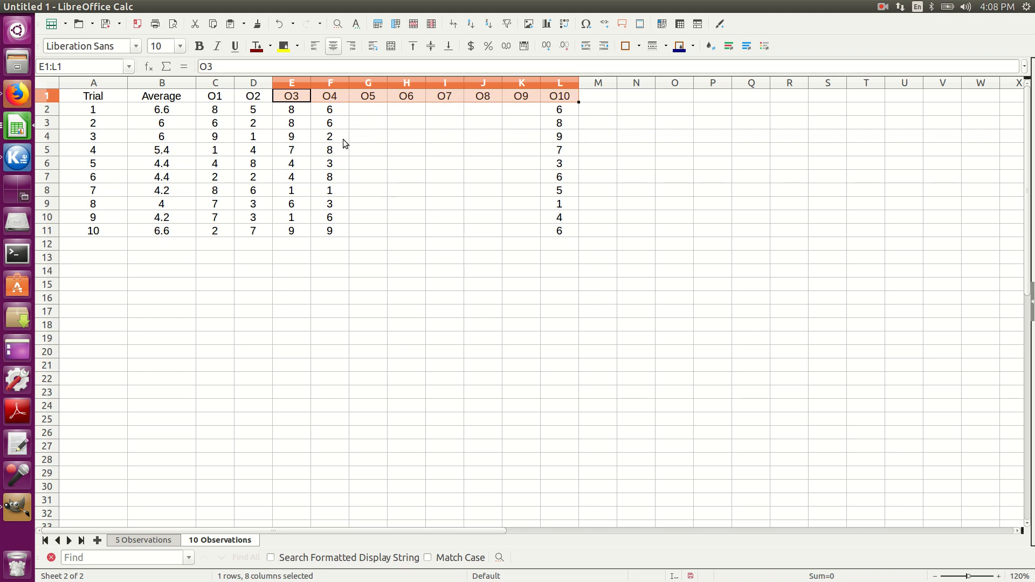
- Fill the random formula from F2 across to column K and down to row 11 for the new observations
left_click(339, 113)
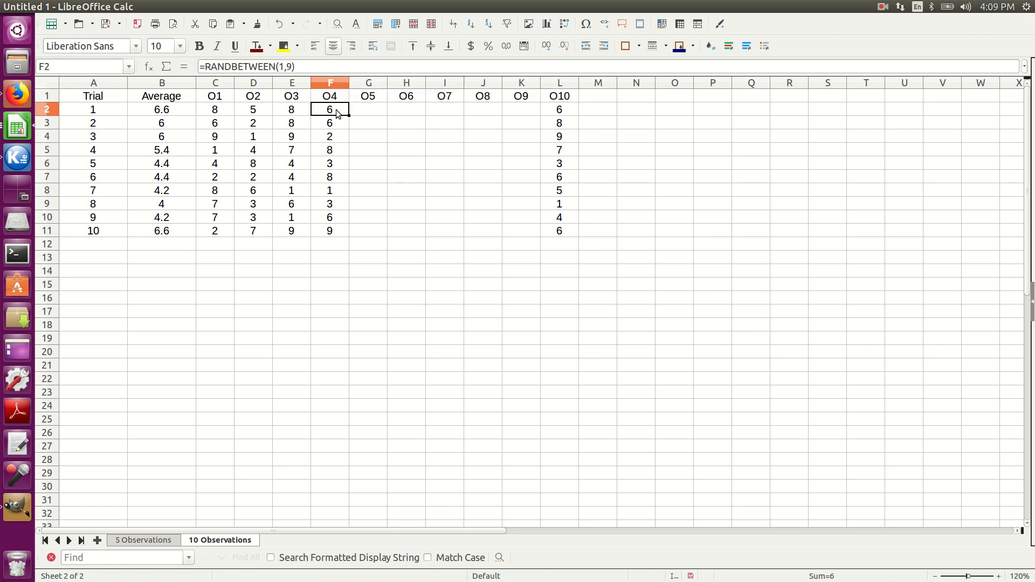
left_click_drag(338, 114, 540, 234)
left_click(381, 268)
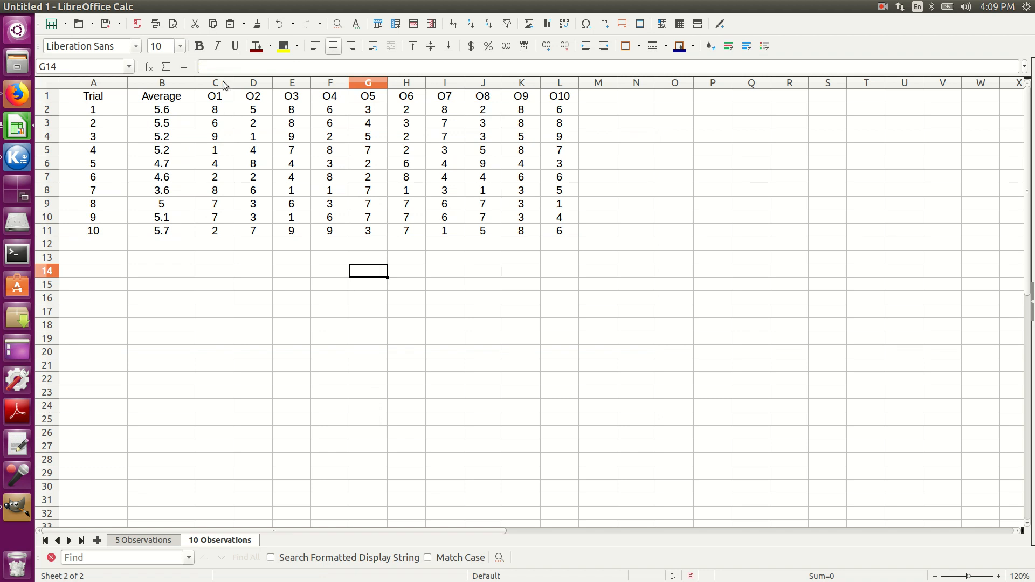
- Narrow columns C through AF to one uniform smaller column width
left_click_drag(221, 83, 939, 75)
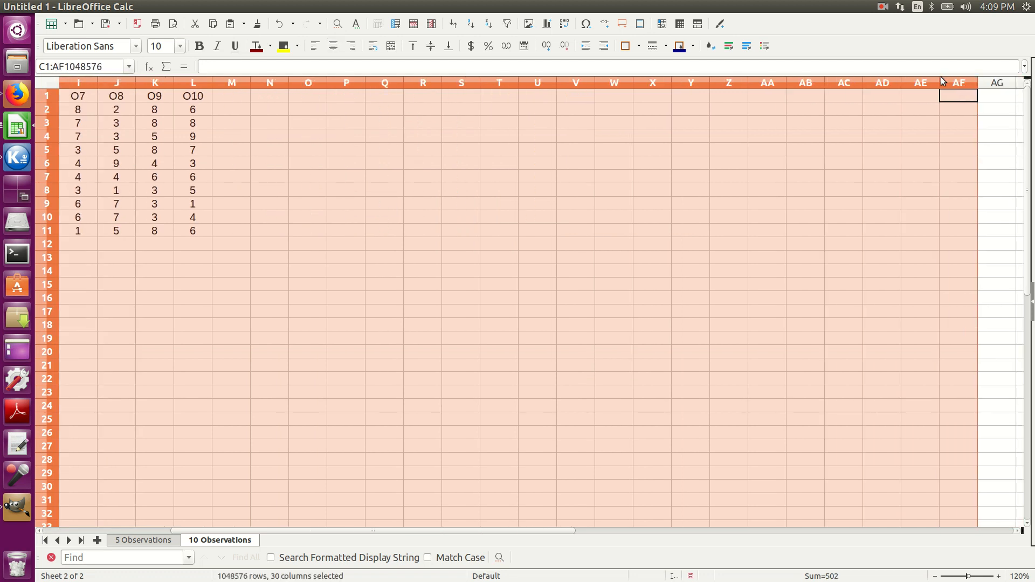
right_click(923, 85)
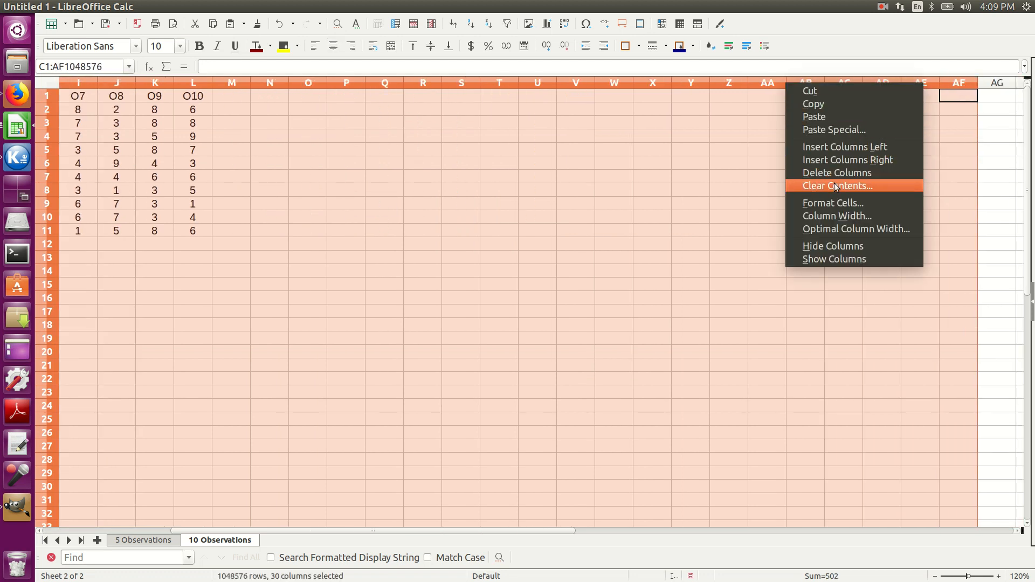
left_click(836, 215)
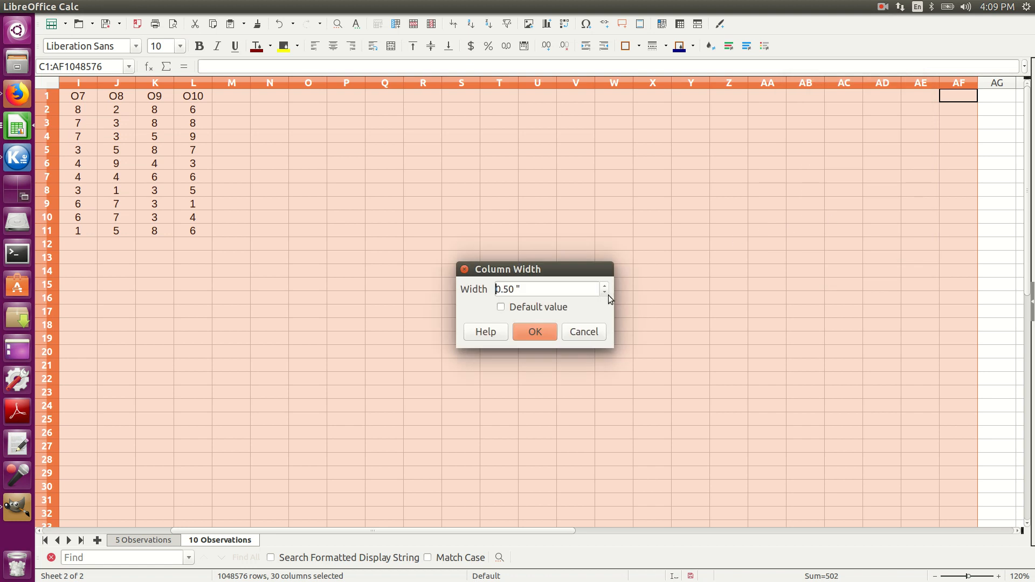
left_click(507, 290)
type("50")
left_click(543, 331)
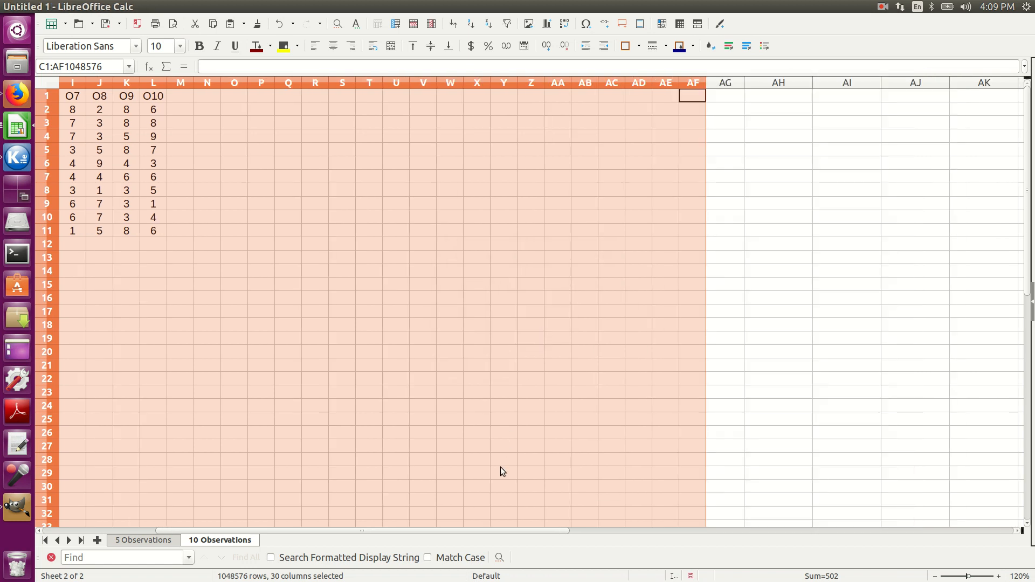
left_click_drag(518, 530, 369, 522)
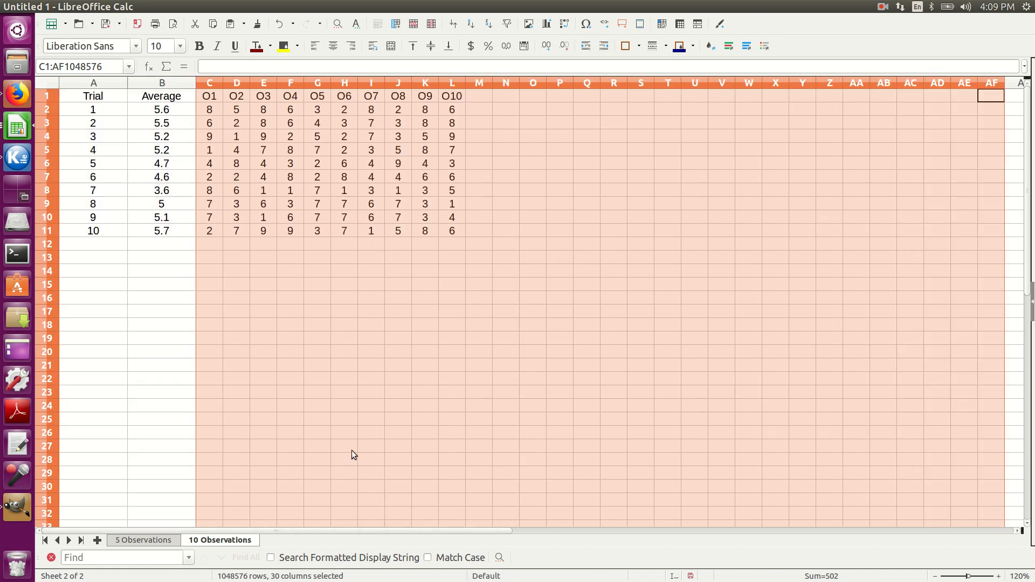
left_click(325, 409)
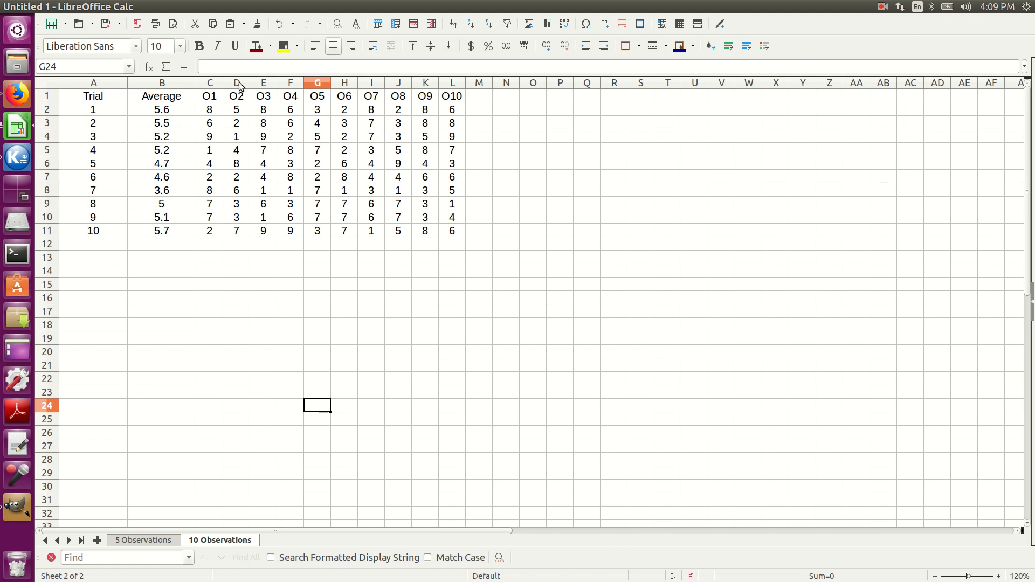
- Insert nine blank columns between the O1 and O2 columns
left_click_drag(240, 84, 452, 83)
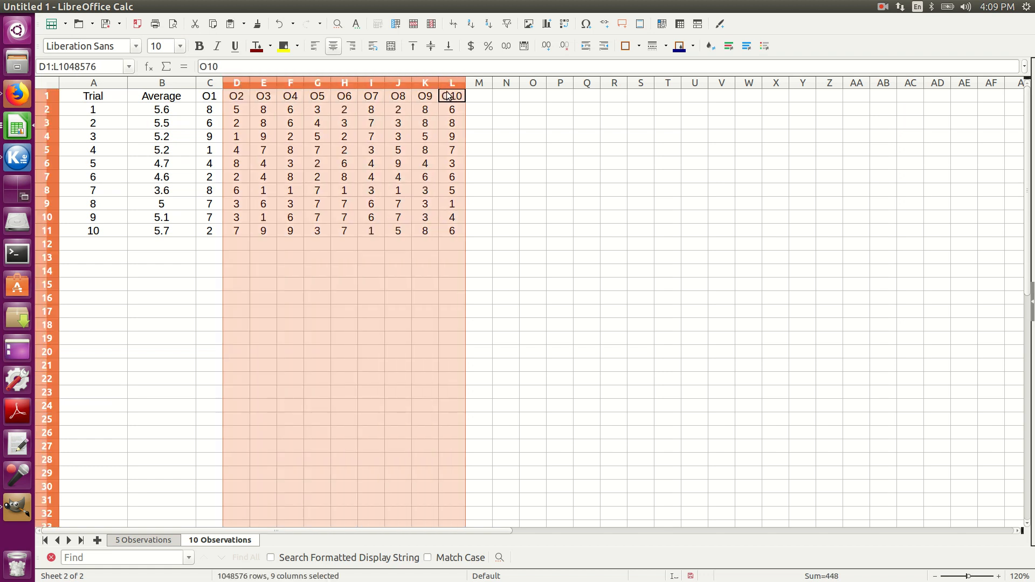
right_click(322, 81)
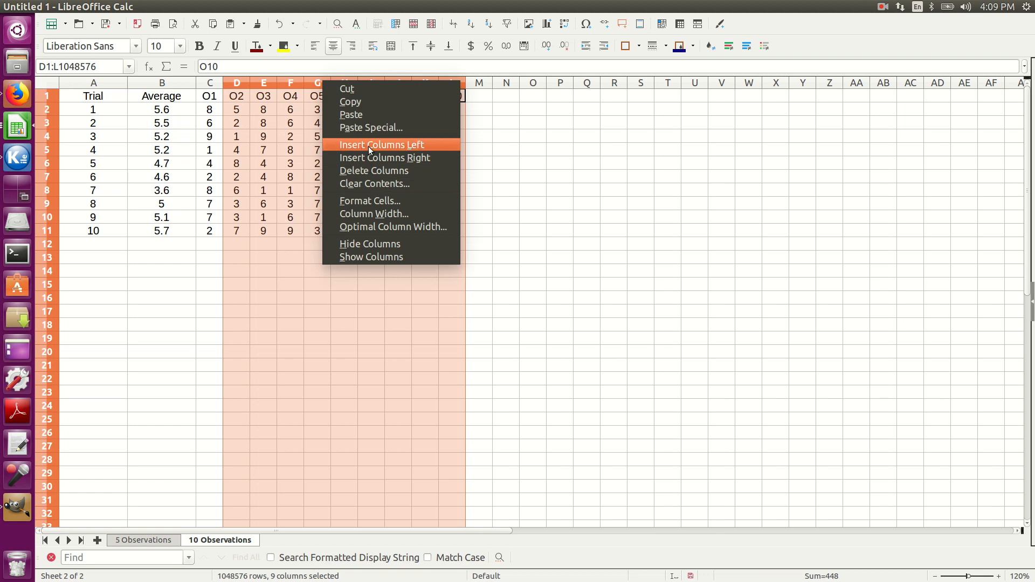
left_click(400, 145)
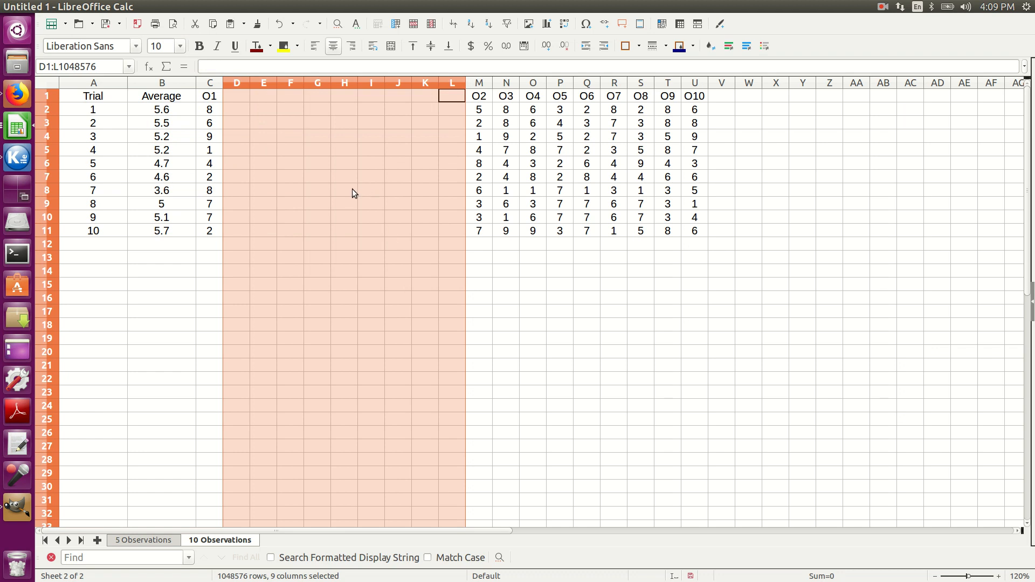
left_click(486, 85)
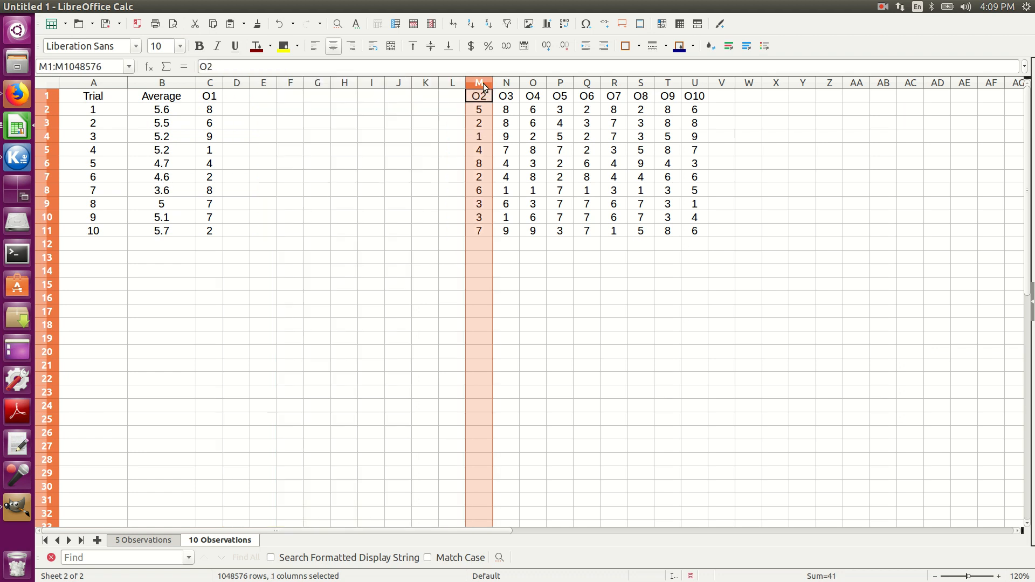
- Renumber the observation headers from O1 in C1 through O19 in U1
left_click(216, 97)
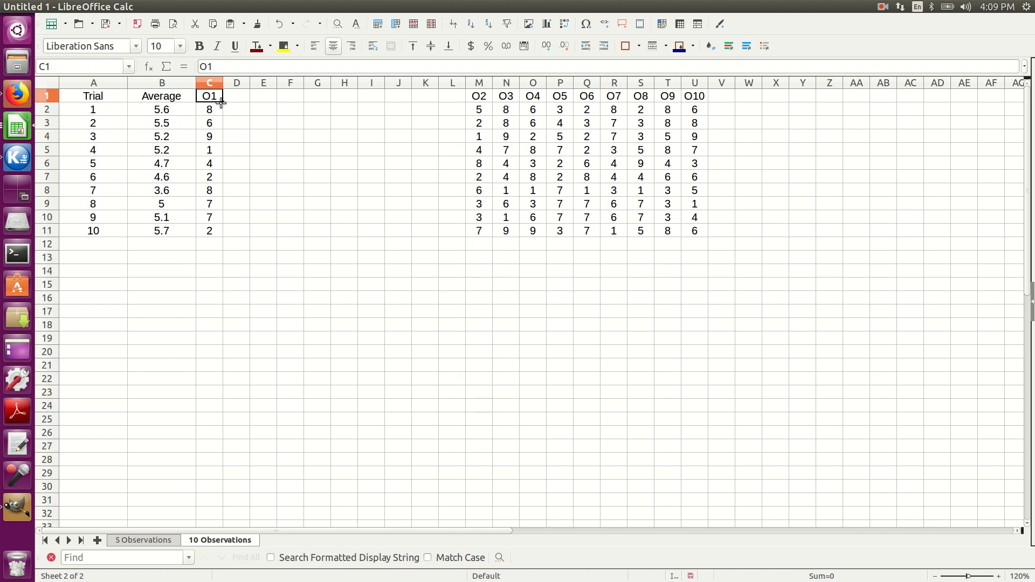
left_click_drag(222, 102, 713, 97)
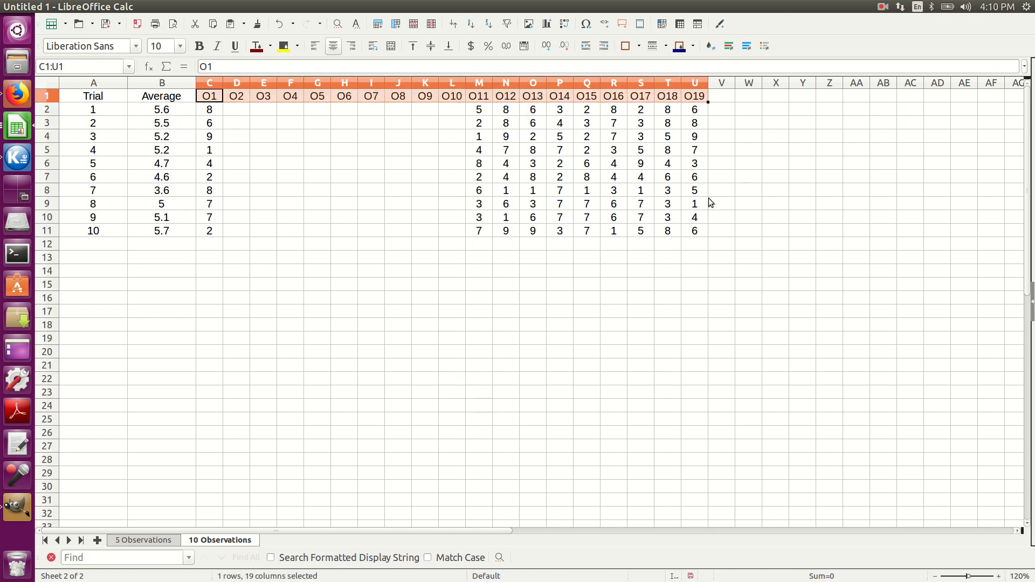
left_click(425, 190)
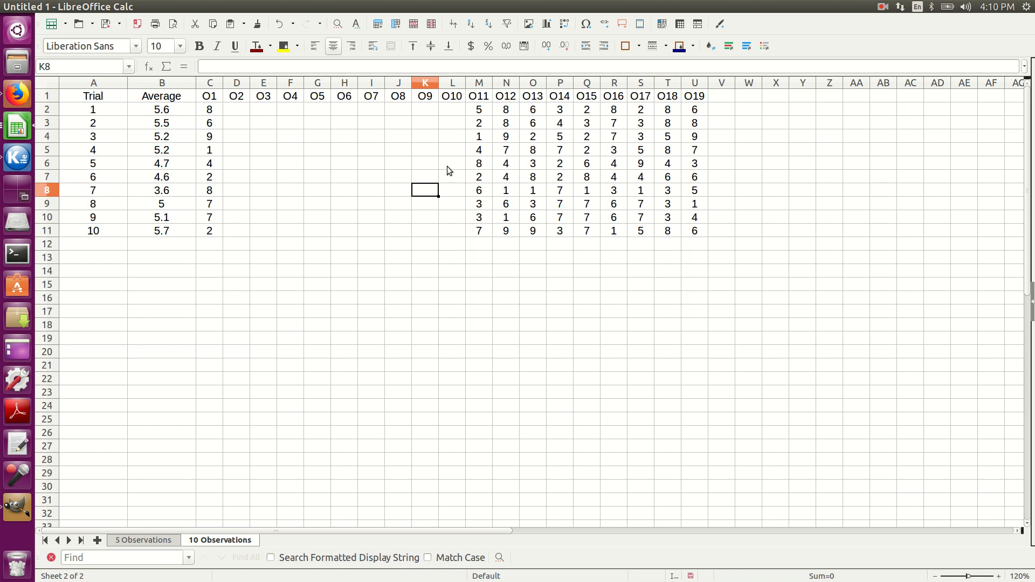
- Insert six blank columns before O11 and extend the header series from O9 in K1 through O25 in AA1
left_click_drag(480, 82, 610, 81)
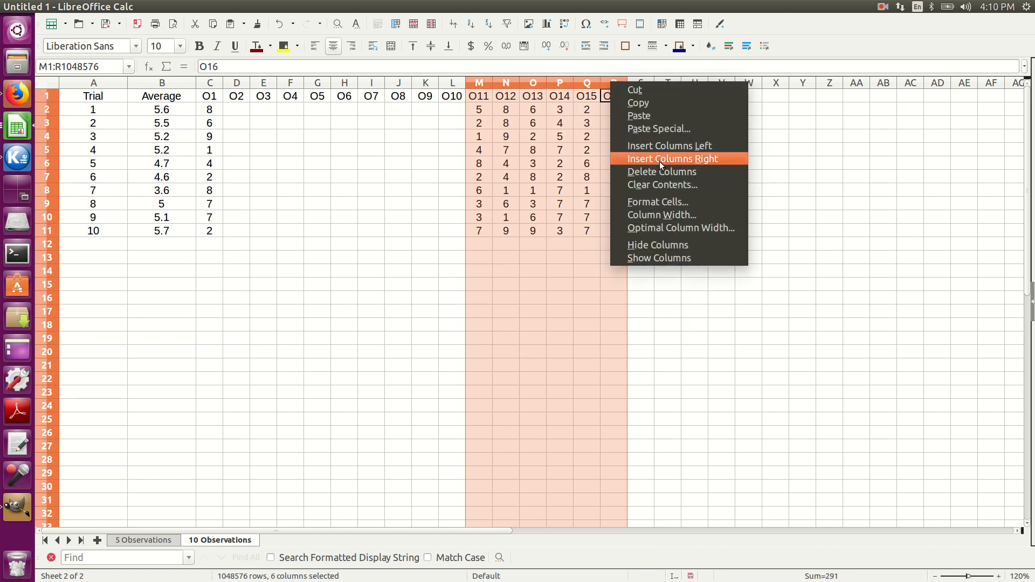
left_click(661, 146)
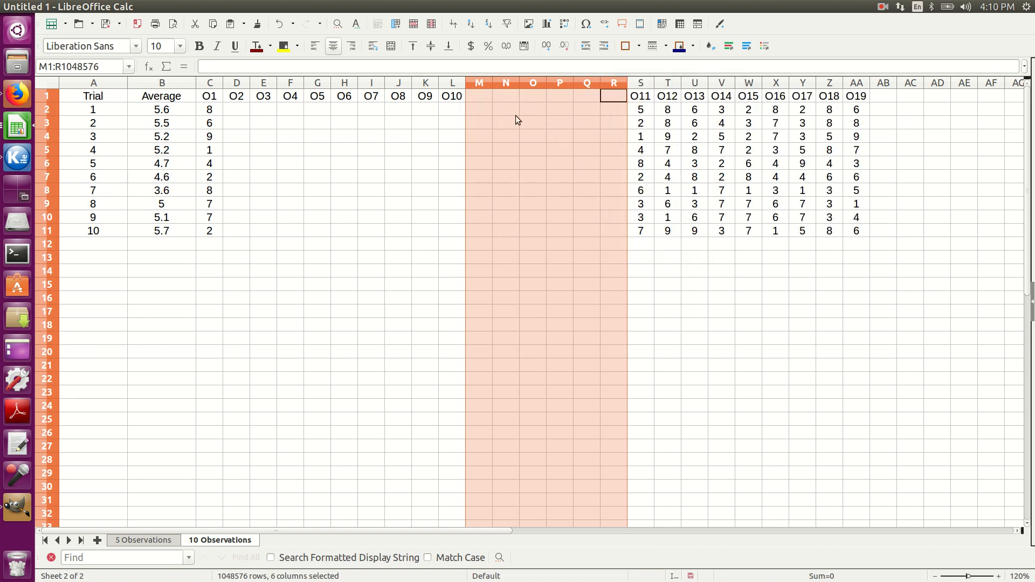
left_click_drag(419, 96, 861, 97)
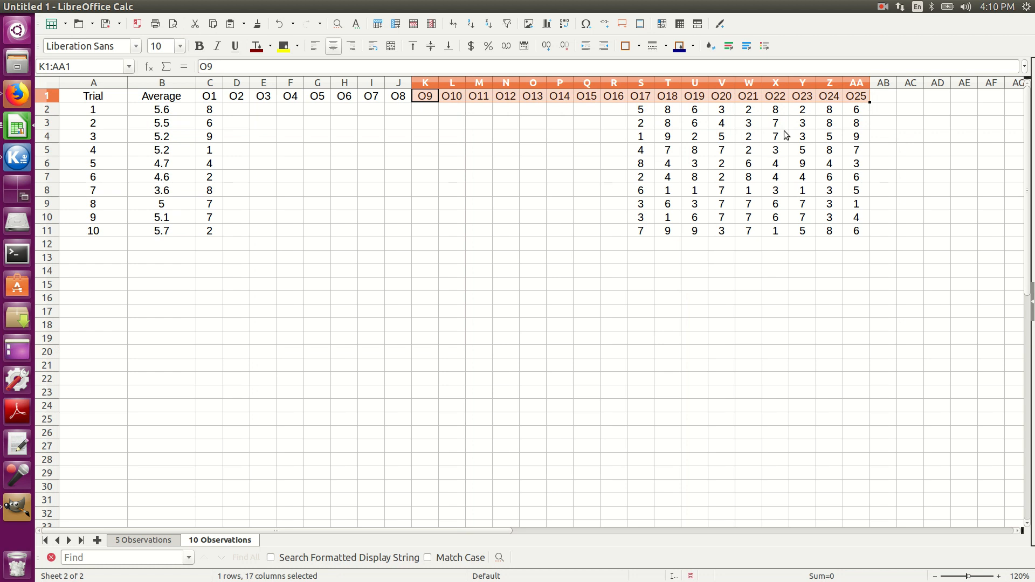
- Fill the C2 formula =RANDBETWEEN(1,9) across to R2 and down to row 11, and check the average formula in B2
left_click_drag(213, 112, 216, 238)
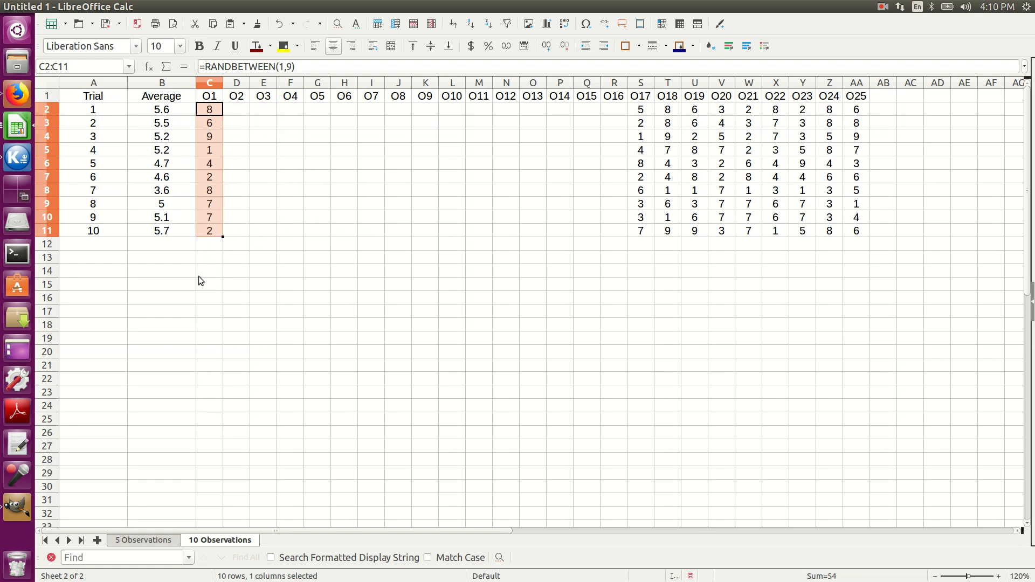
left_click(207, 258)
left_click(213, 111)
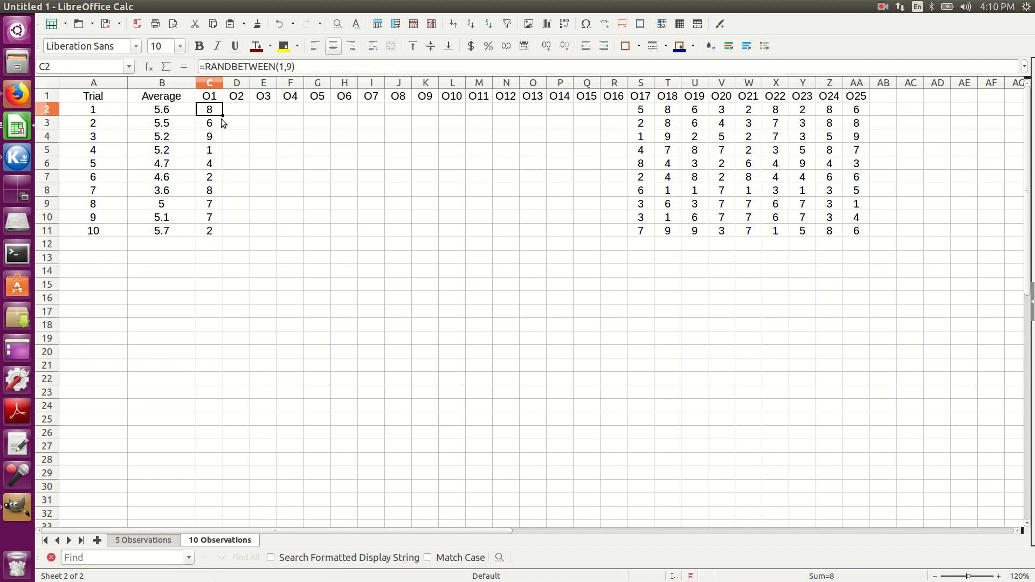
left_click_drag(223, 116, 626, 123)
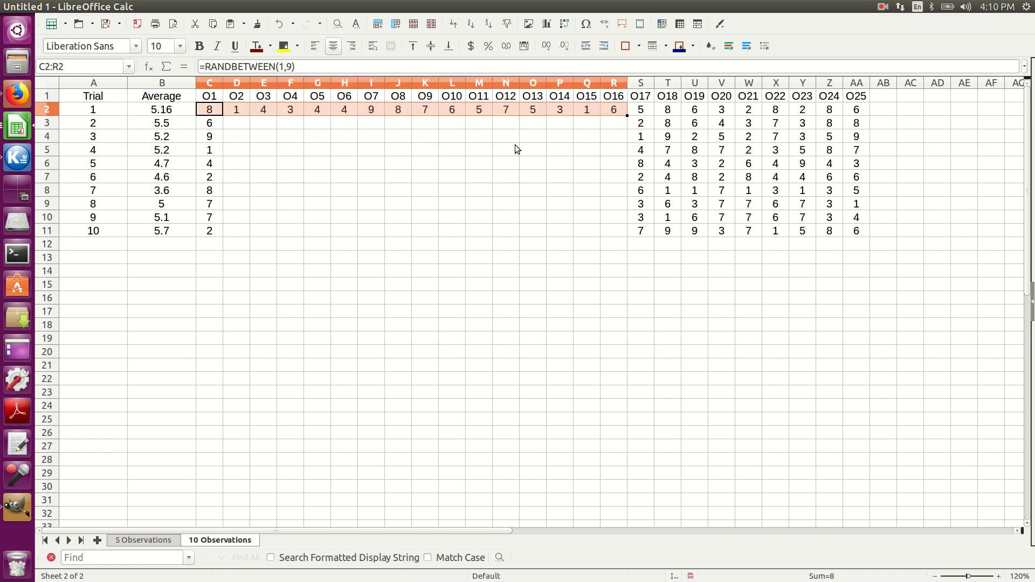
double_click(627, 117)
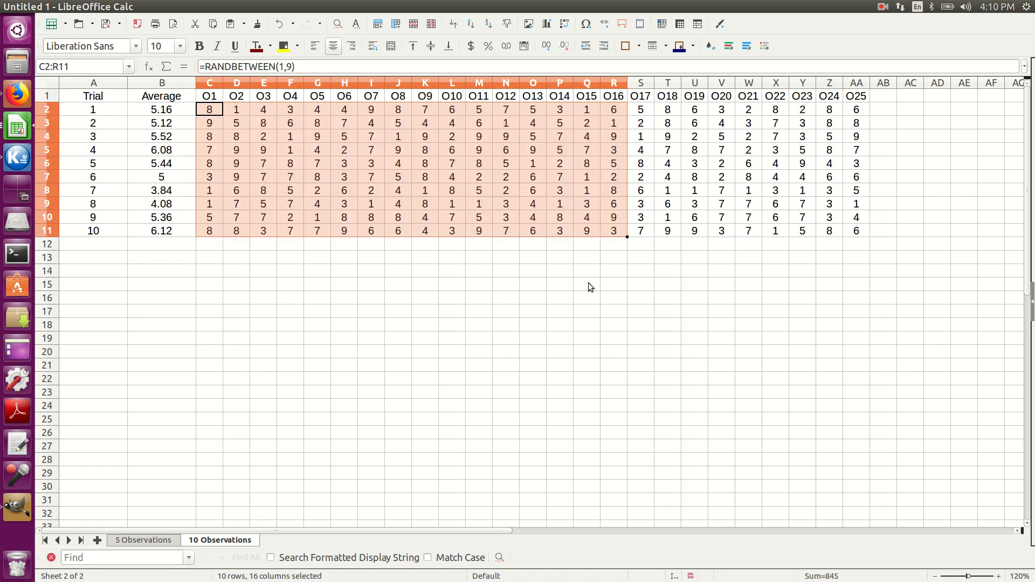
left_click(257, 332)
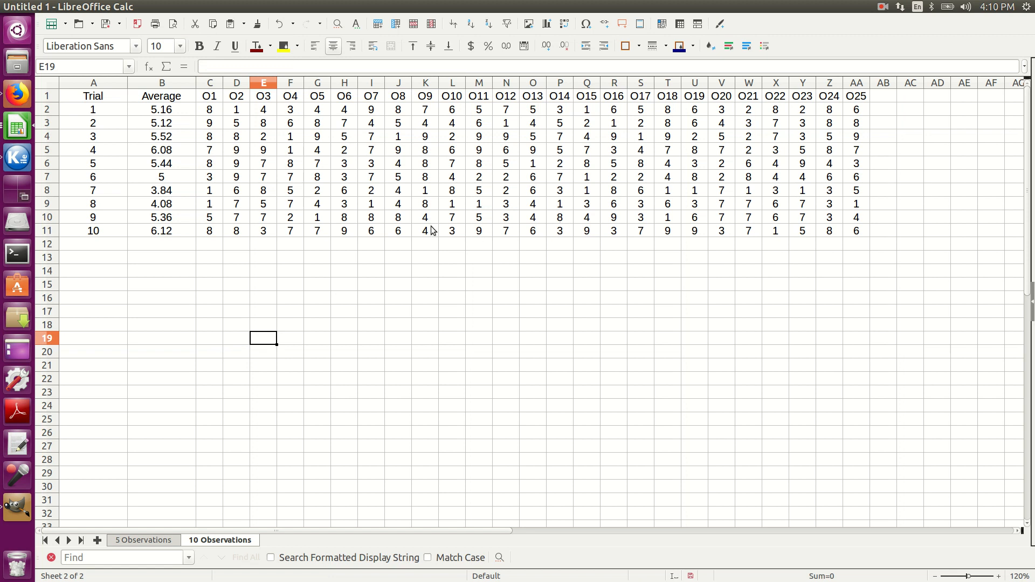
left_click(168, 111)
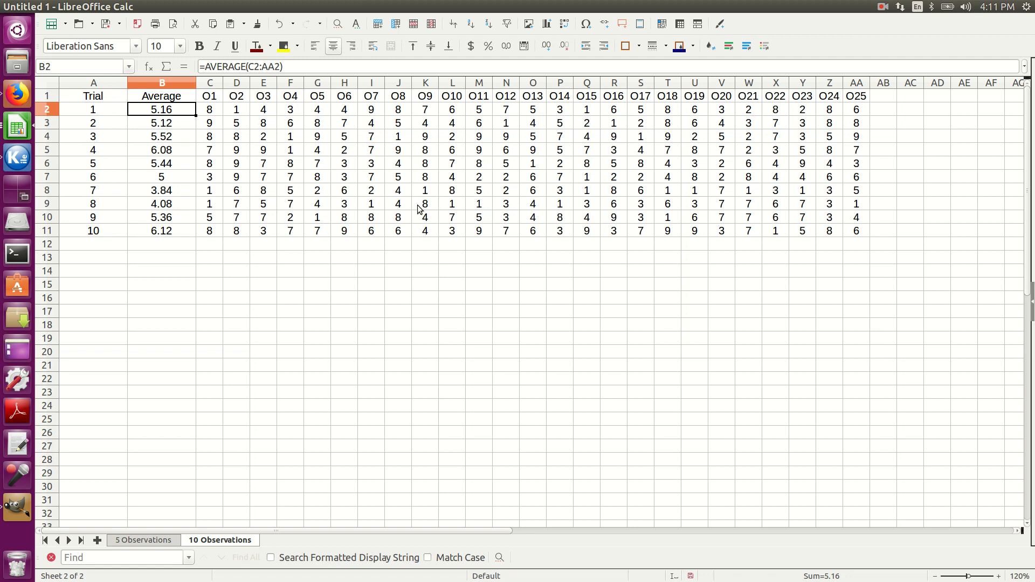
left_click(882, 7)
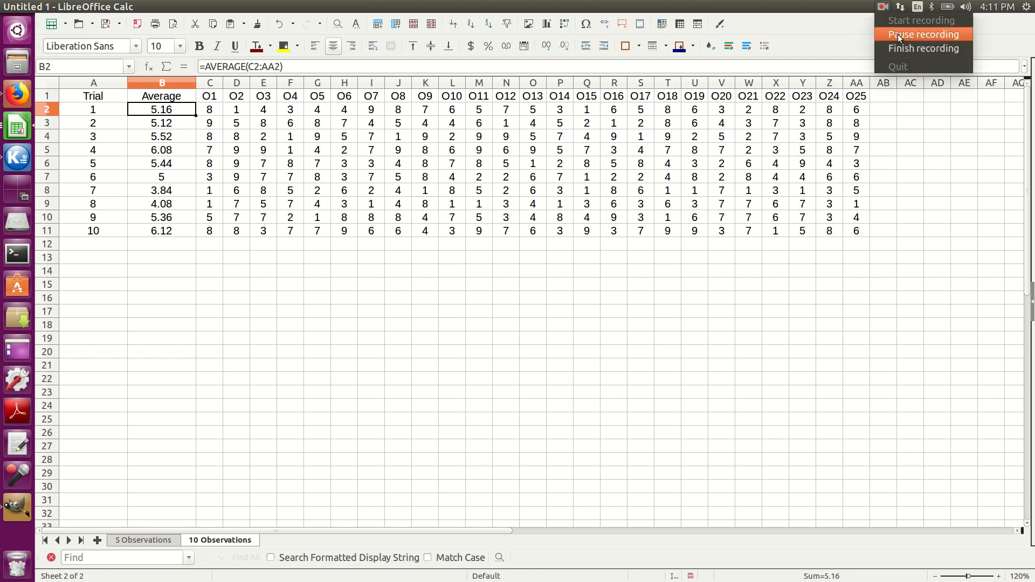